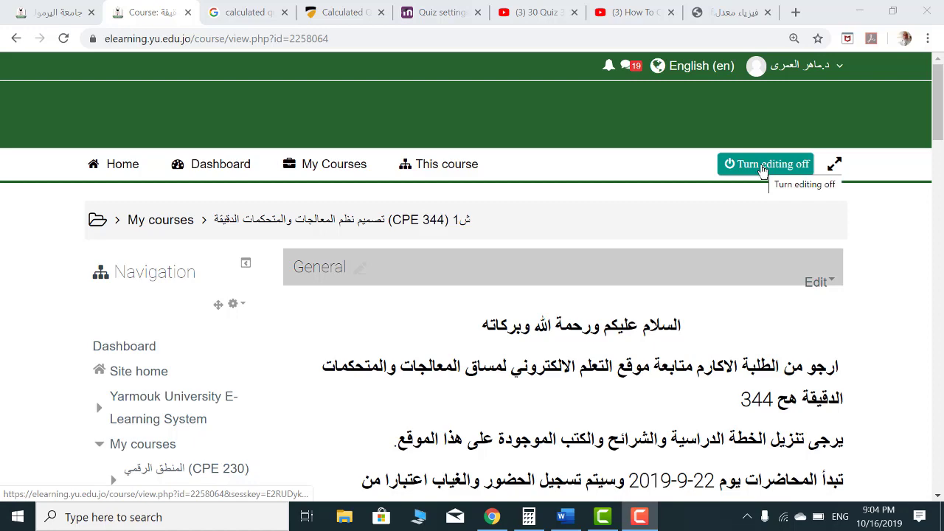
Add a Quiz activity to the 22 September - 28 September course section
{"action": "scroll", "coordinate": [762, 192], "scroll_direction": "down", "scroll_amount": 15}
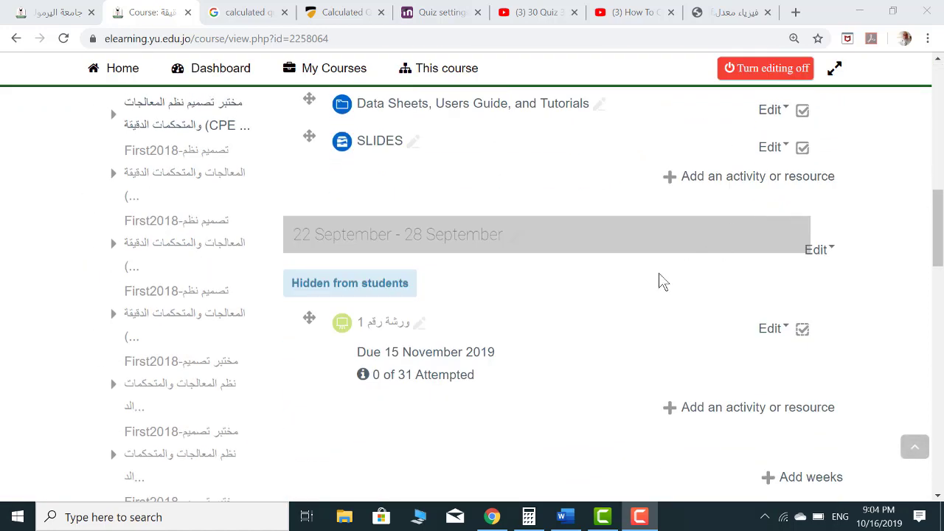
{"action": "scroll", "coordinate": [653, 288], "scroll_direction": "down", "scroll_amount": 2}
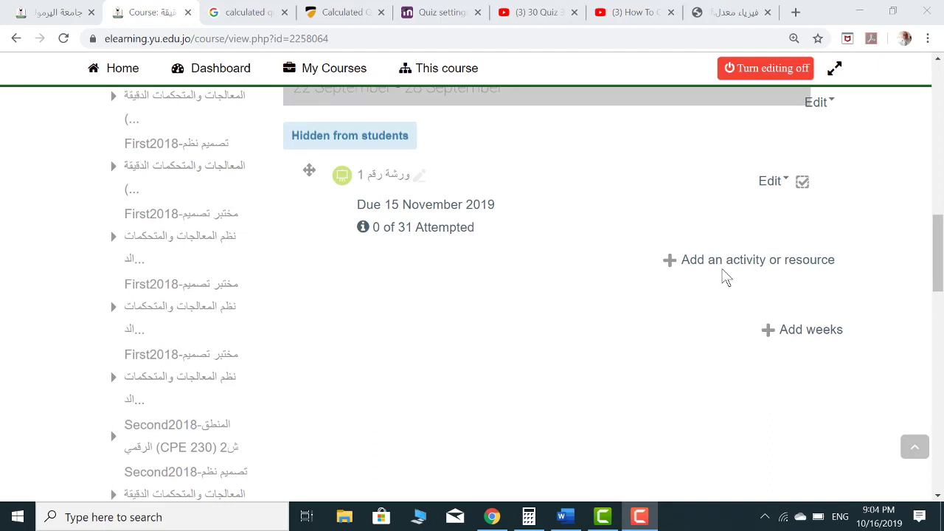
{"action": "left_click", "coordinate": [729, 264]}
{"action": "left_click", "coordinate": [729, 264]}
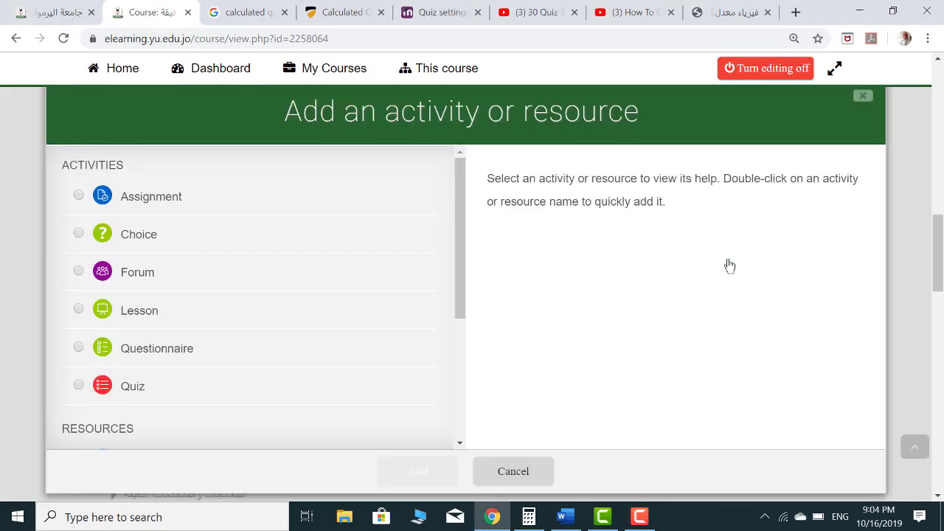
{"action": "left_click", "coordinate": [79, 392]}
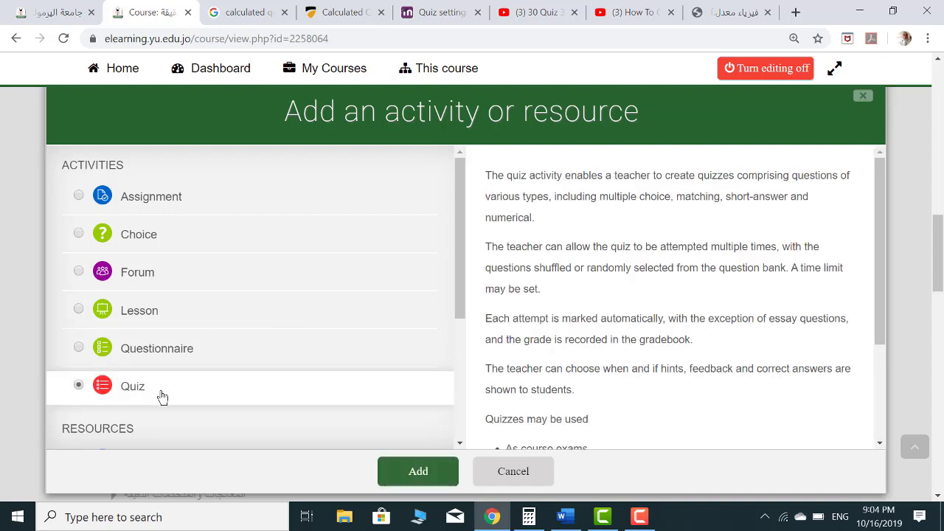
{"action": "left_click", "coordinate": [417, 472]}
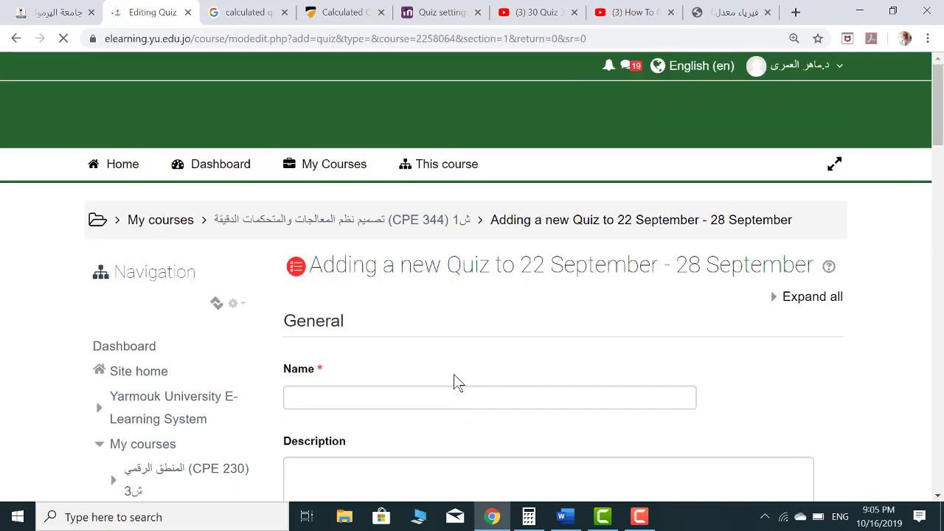
{"action": "left_click", "coordinate": [367, 402]}
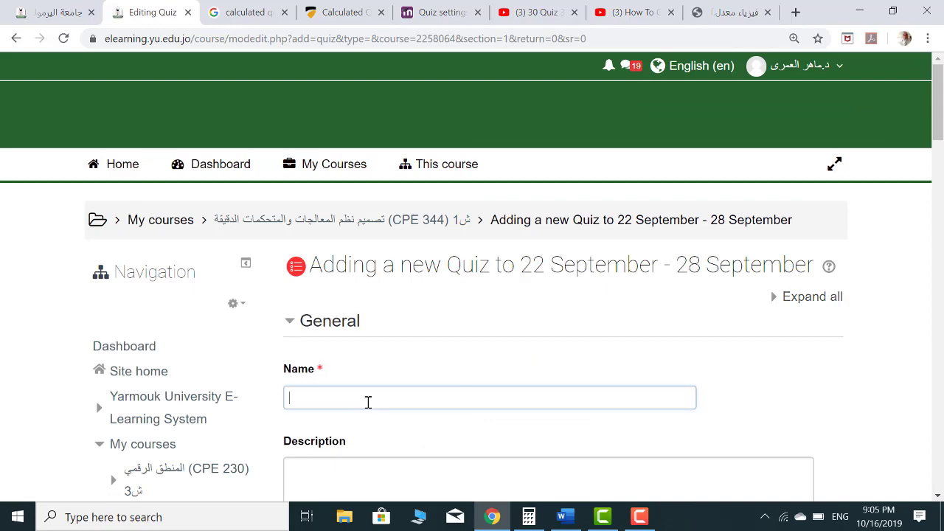
Name the quiz 'test', describe it as 'test for workshop', and save and display it
{"action": "type", "text": "test"}
{"action": "scroll", "coordinate": [384, 406], "scroll_direction": "down", "scroll_amount": 3}
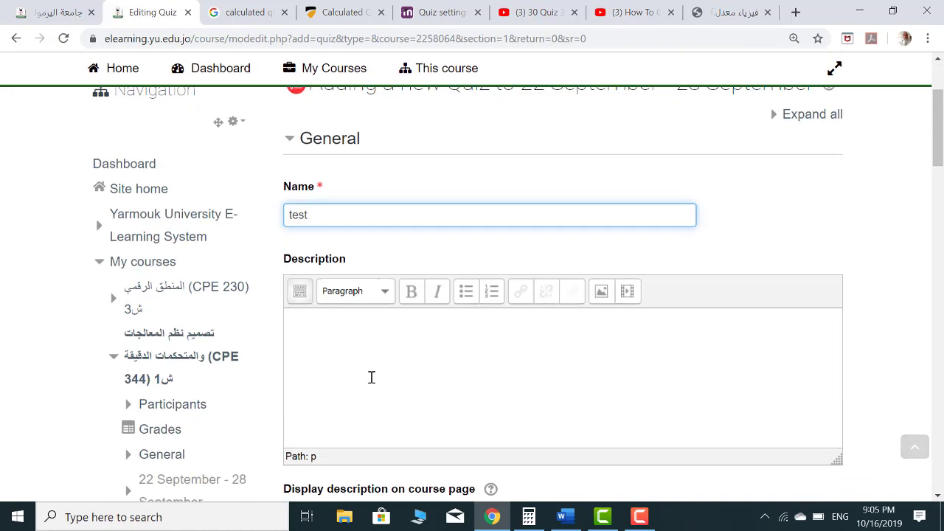
{"action": "left_click", "coordinate": [363, 342]}
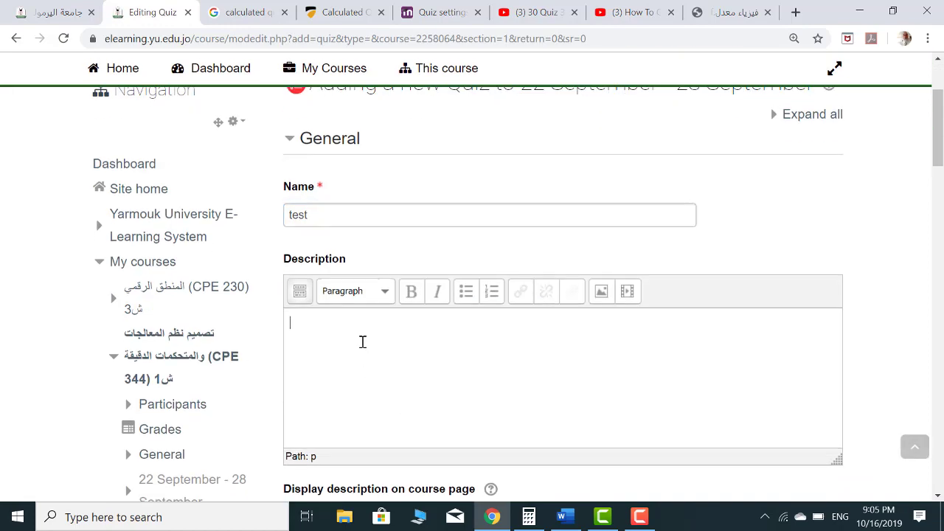
{"action": "type", "text": "test for workshop"}
{"action": "scroll", "coordinate": [354, 333], "scroll_direction": "down", "scroll_amount": 5}
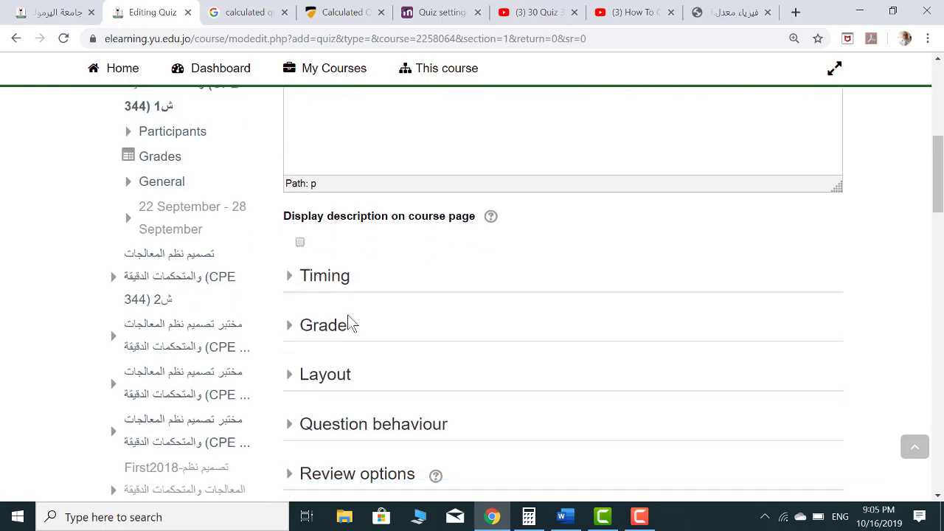
{"action": "scroll", "coordinate": [353, 203], "scroll_direction": "down", "scroll_amount": 2}
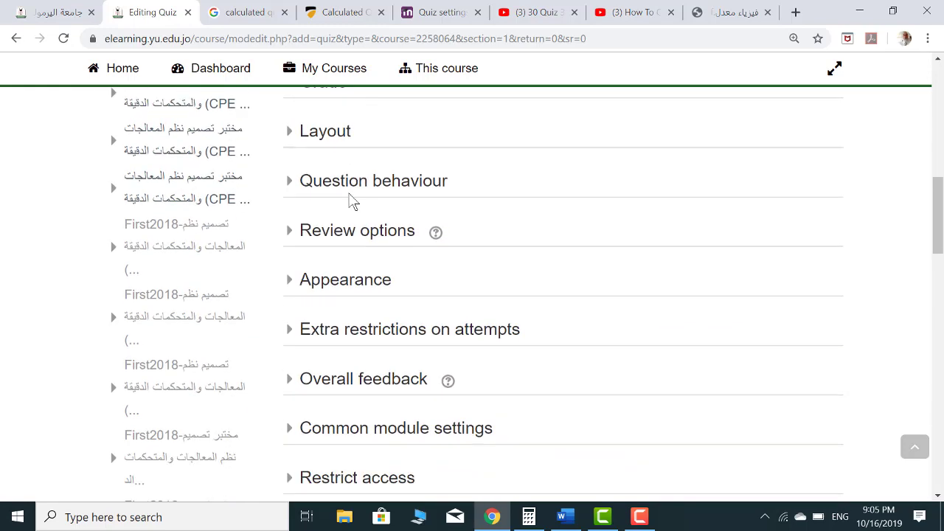
{"action": "scroll", "coordinate": [352, 201], "scroll_direction": "down", "scroll_amount": 5}
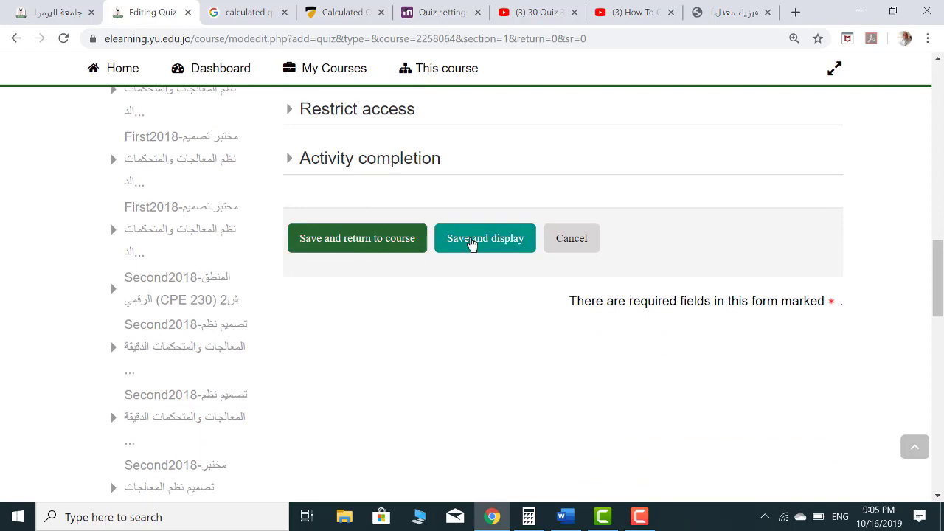
{"action": "left_click", "coordinate": [473, 244]}
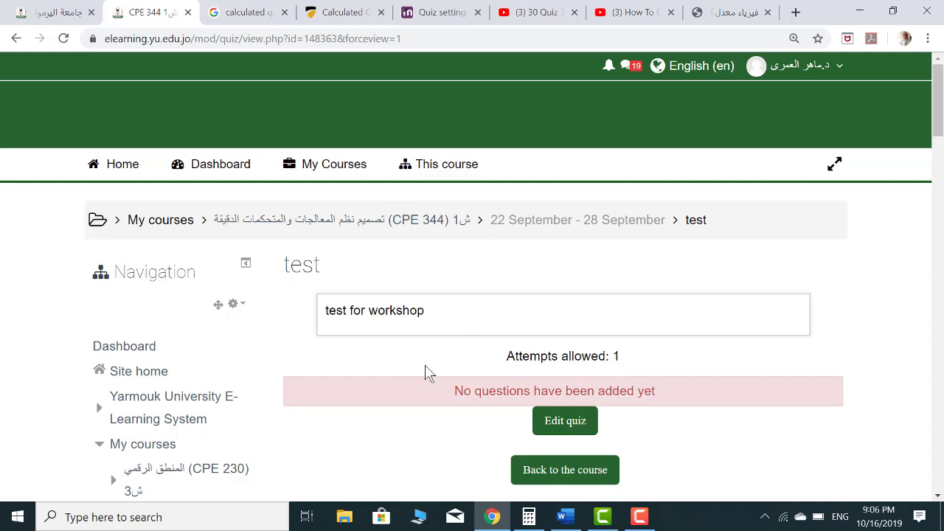
Enable quiz timing and set the quiz to open on 17 October at 08:00
{"action": "scroll", "coordinate": [425, 373], "scroll_direction": "down", "scroll_amount": 20}
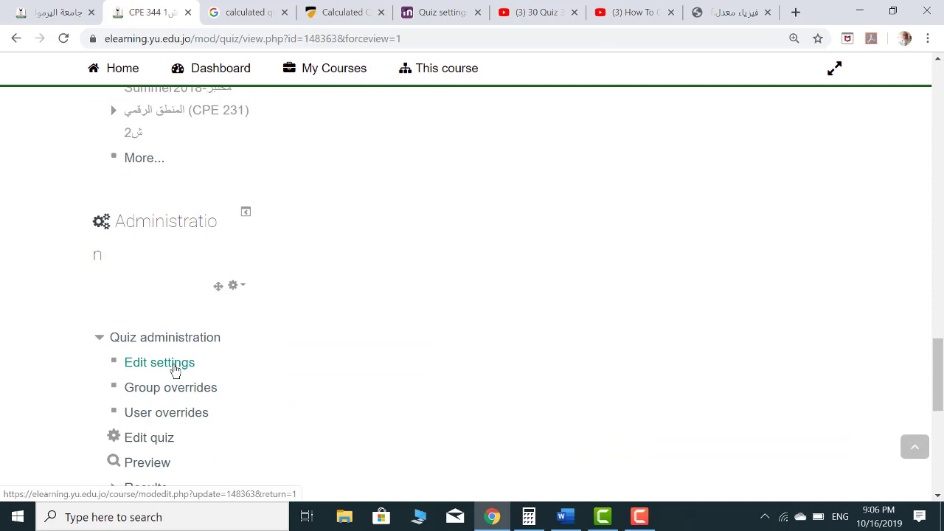
{"action": "left_click", "coordinate": [175, 365]}
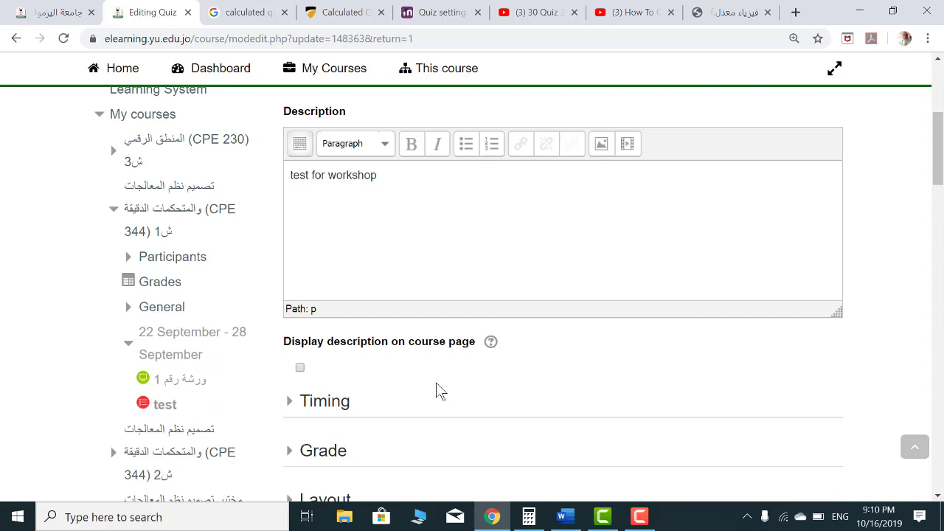
{"action": "left_click", "coordinate": [323, 402]}
{"action": "scroll", "coordinate": [322, 406], "scroll_direction": "down", "scroll_amount": 3}
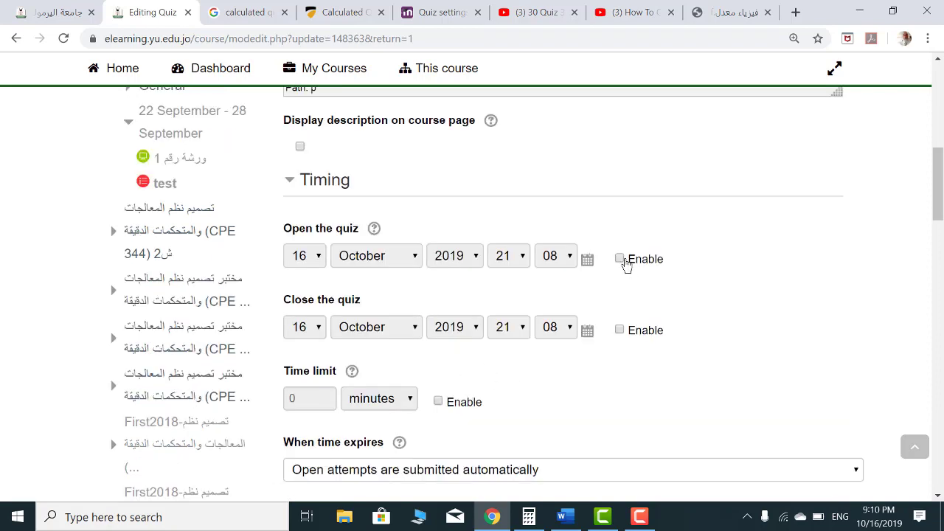
{"action": "left_click", "coordinate": [620, 259]}
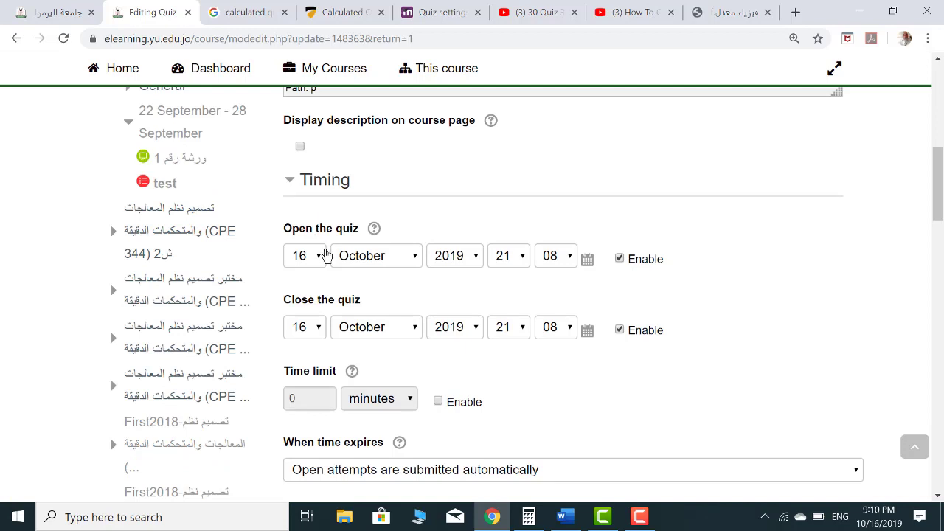
{"action": "left_click", "coordinate": [318, 256]}
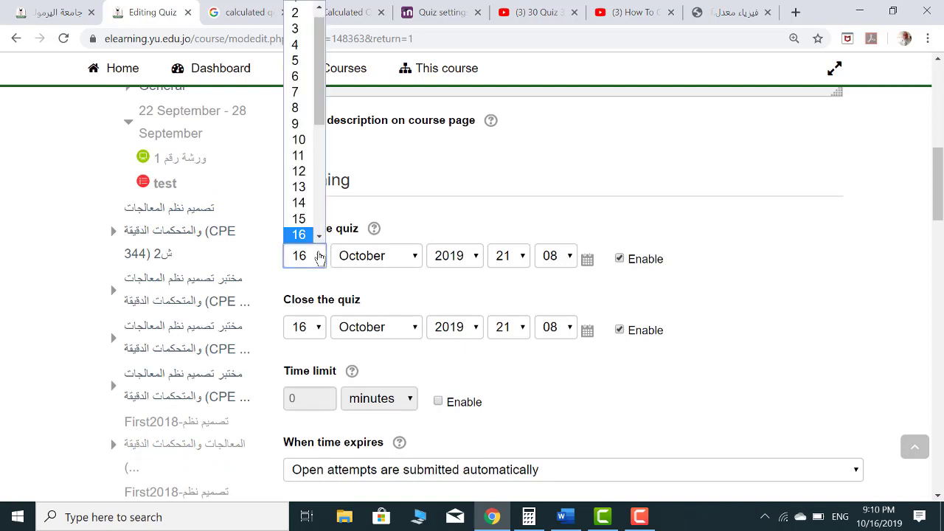
{"action": "scroll", "coordinate": [316, 234], "scroll_direction": "down", "scroll_amount": 1}
{"action": "left_click", "coordinate": [302, 218]}
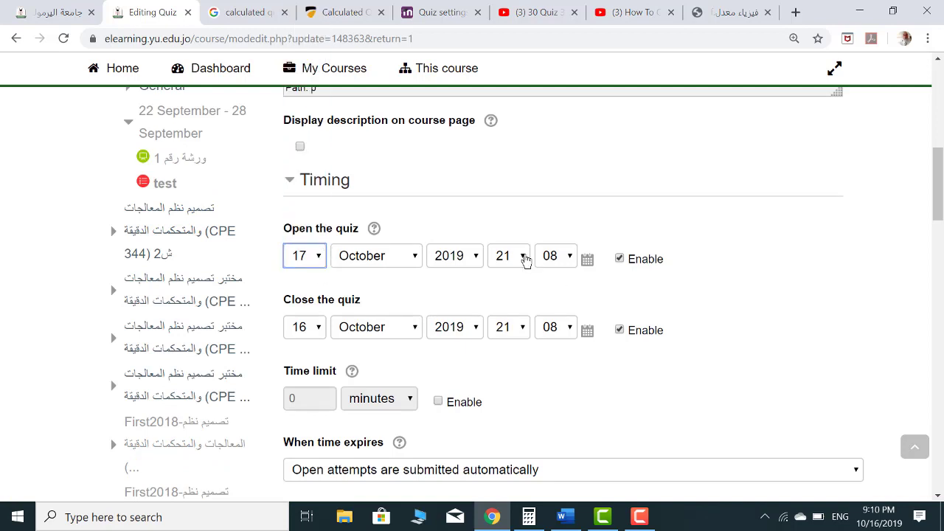
{"action": "left_click", "coordinate": [525, 258]}
{"action": "left_click", "coordinate": [503, 29]}
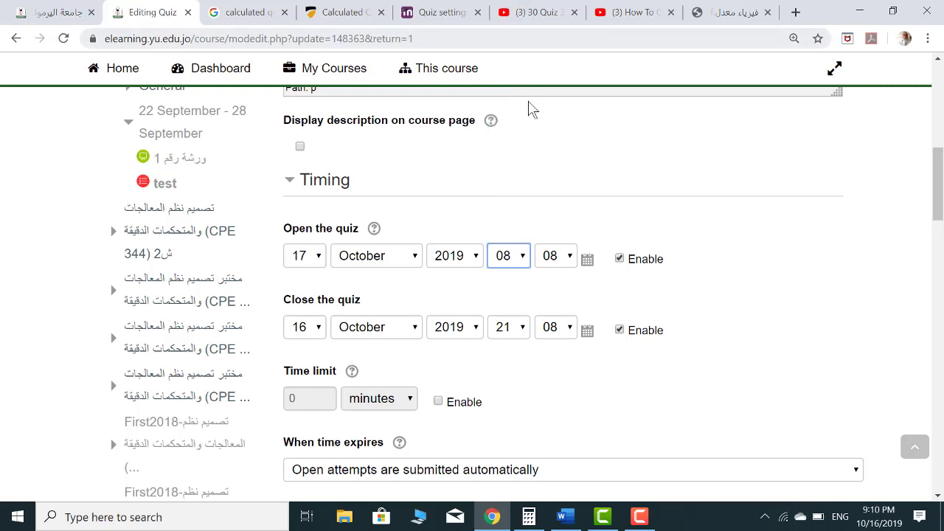
{"action": "left_click", "coordinate": [566, 255]}
{"action": "left_click", "coordinate": [554, 278]}
Set the quiz to close on 17 October at 10:00 and save the settings
{"action": "left_click", "coordinate": [316, 327]}
{"action": "left_click", "coordinate": [300, 261]}
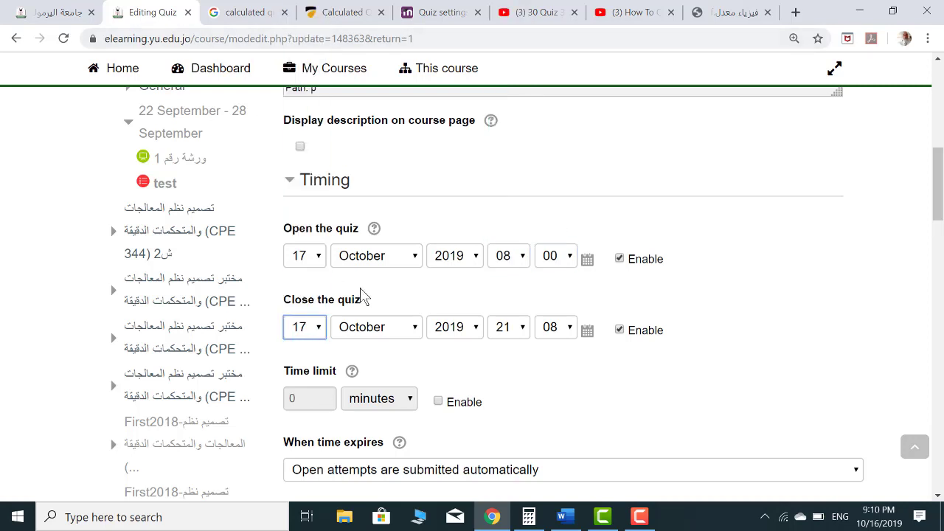
{"action": "left_click", "coordinate": [505, 336]}
{"action": "left_click", "coordinate": [503, 133]}
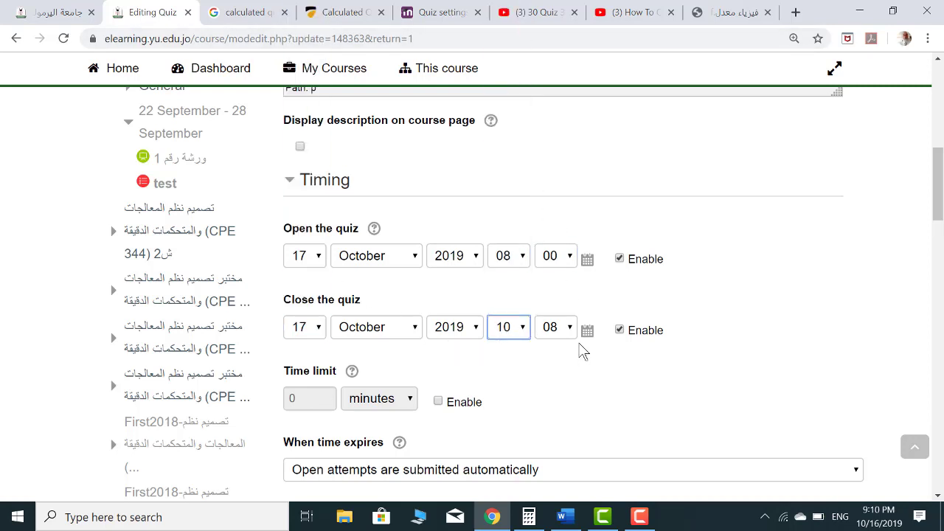
{"action": "scroll", "coordinate": [583, 351], "scroll_direction": "down", "scroll_amount": 15}
{"action": "left_click", "coordinate": [476, 164]}
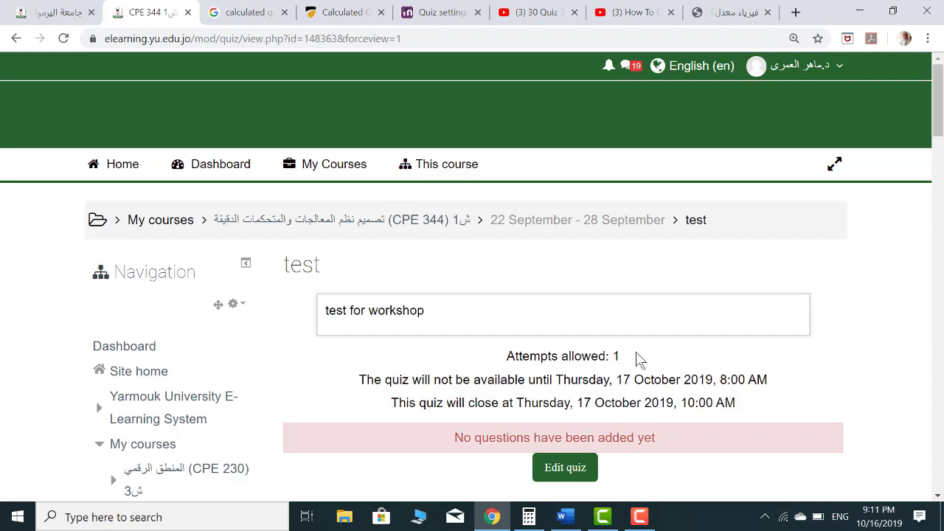
Set a required password under Extra restrictions on attempts and save the quiz settings
{"action": "scroll", "coordinate": [509, 377], "scroll_direction": "down", "scroll_amount": 2}
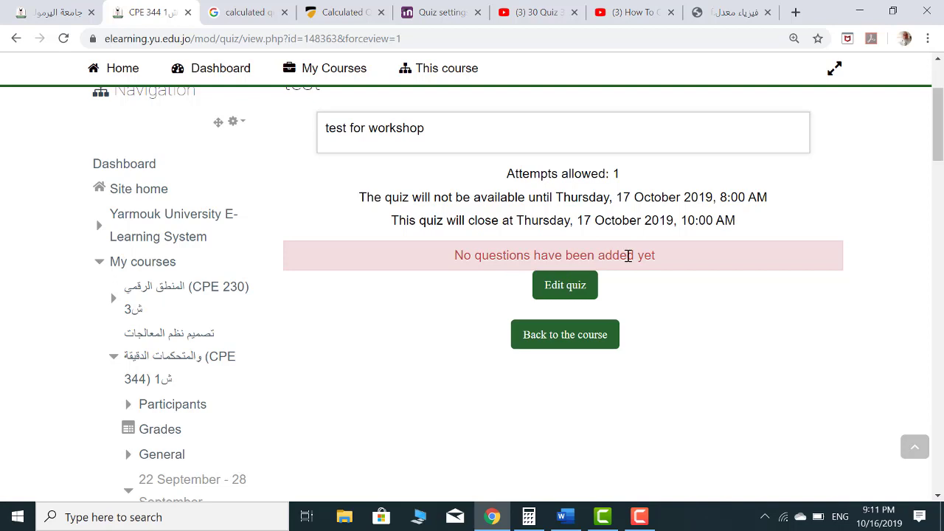
{"action": "scroll", "coordinate": [394, 396], "scroll_direction": "down", "scroll_amount": 12}
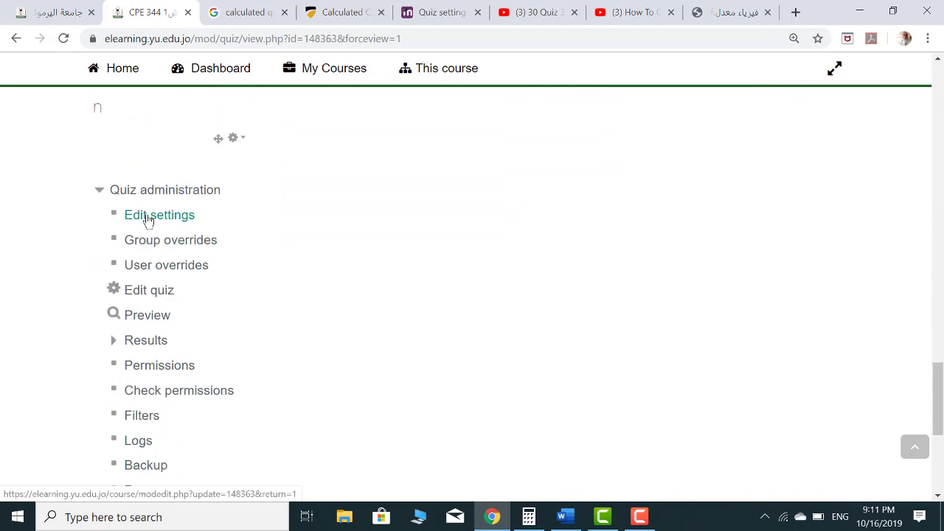
{"action": "left_click", "coordinate": [146, 217]}
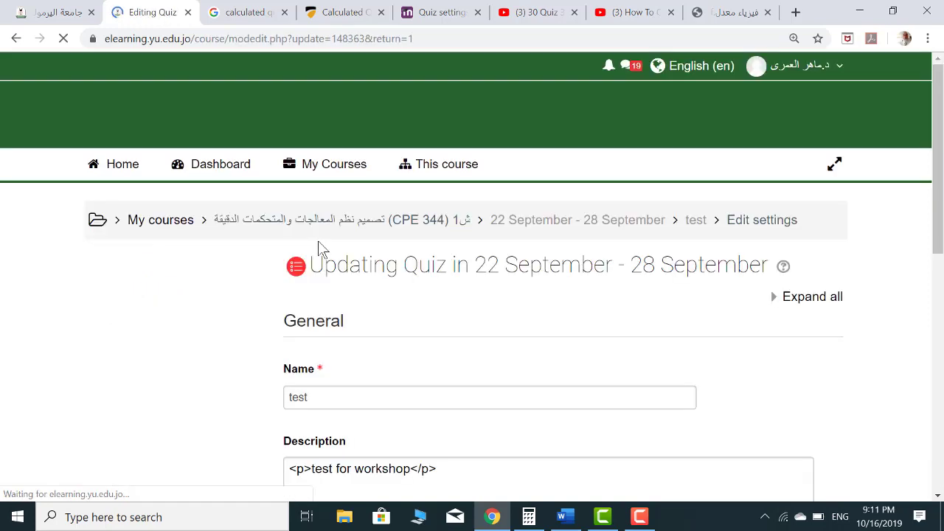
{"action": "scroll", "coordinate": [407, 268], "scroll_direction": "down", "scroll_amount": 10}
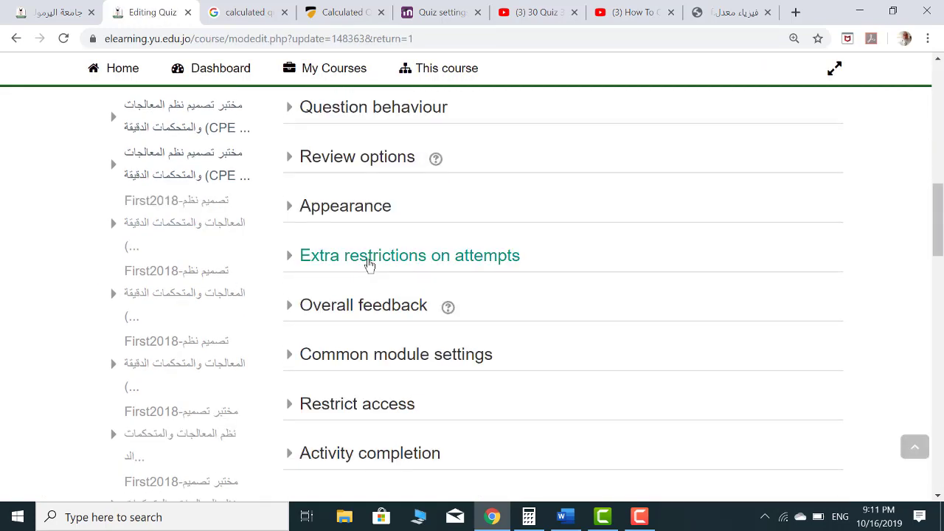
{"action": "left_click", "coordinate": [370, 258]}
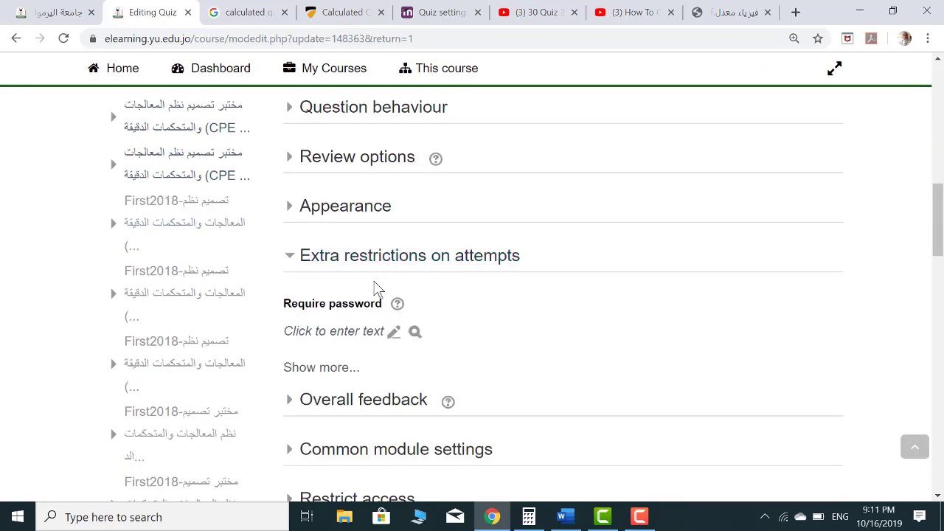
{"action": "left_click", "coordinate": [394, 336]}
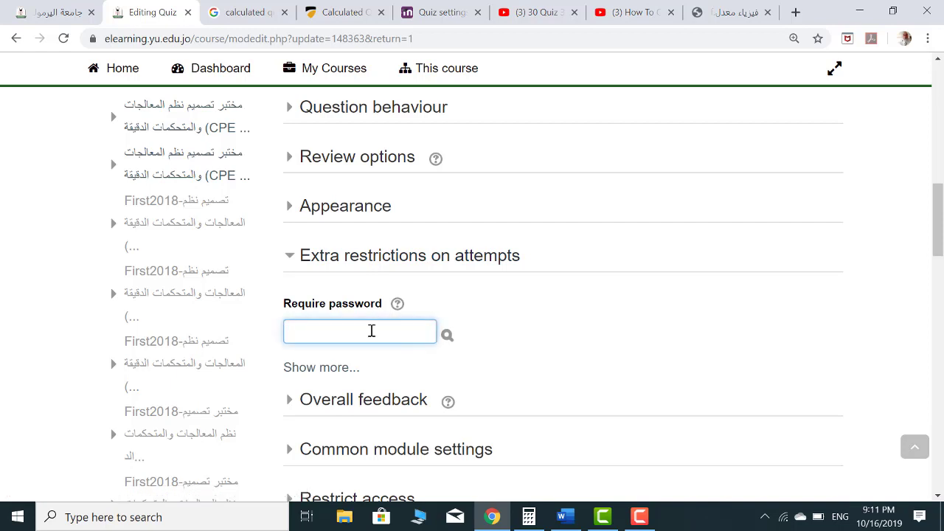
{"action": "scroll", "coordinate": [523, 331], "scroll_direction": "down", "scroll_amount": 8}
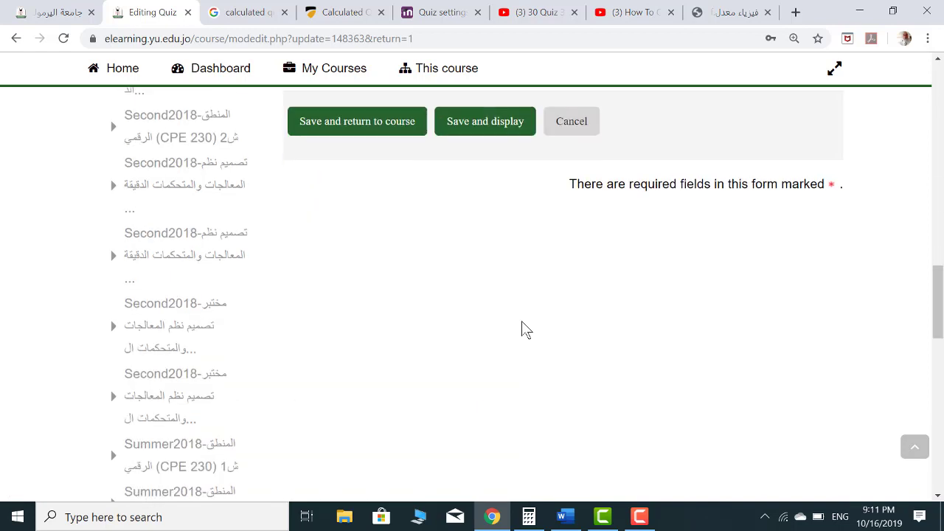
{"action": "scroll", "coordinate": [495, 217], "scroll_direction": "up", "scroll_amount": 1}
{"action": "left_click", "coordinate": [484, 190]}
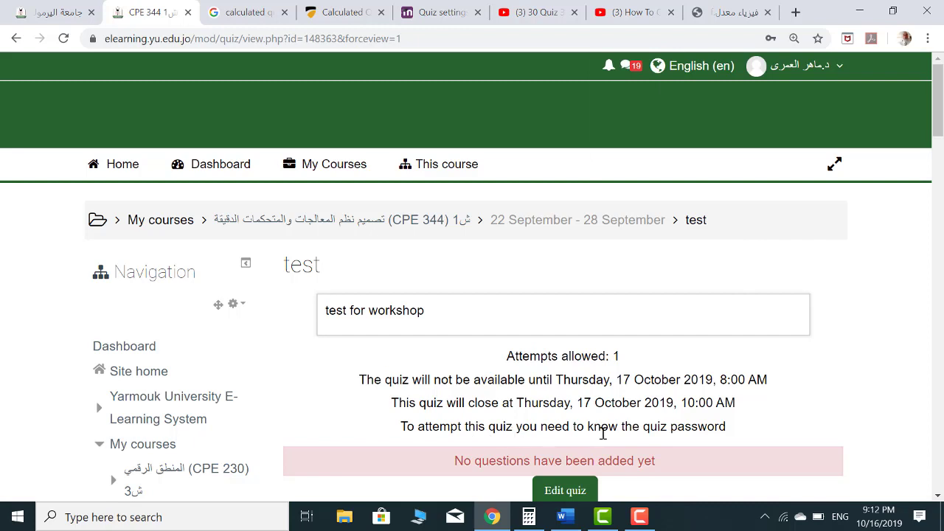
From the quiz's question page, add a new question of type True/False
{"action": "scroll", "coordinate": [533, 349], "scroll_direction": "down", "scroll_amount": 3}
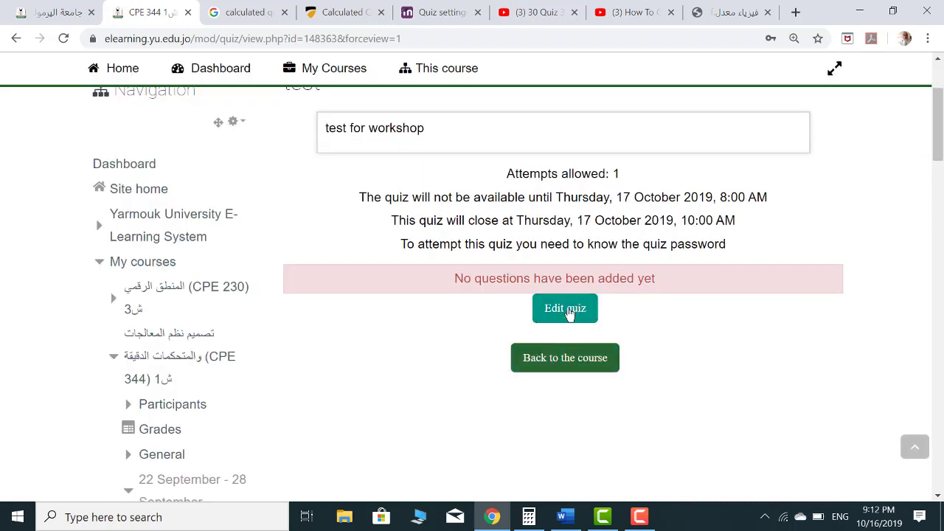
{"action": "left_click", "coordinate": [568, 313]}
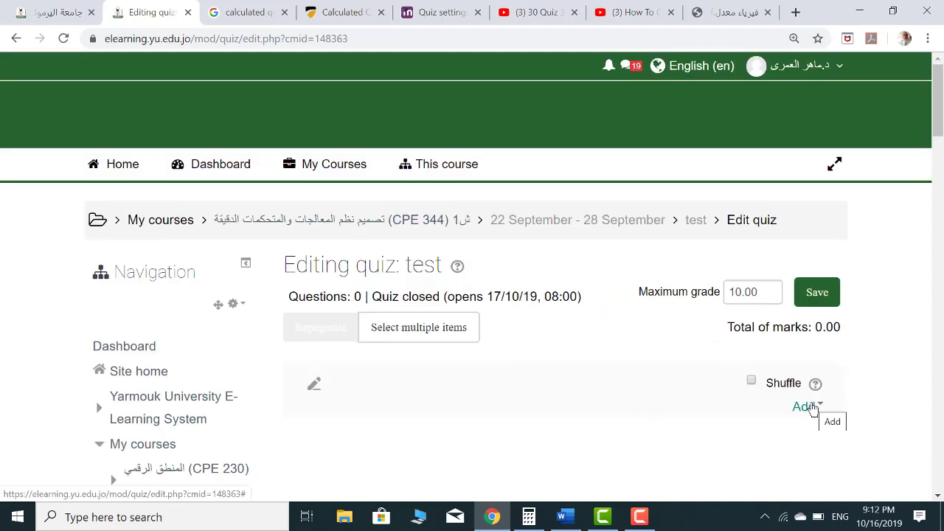
{"action": "left_click", "coordinate": [803, 409]}
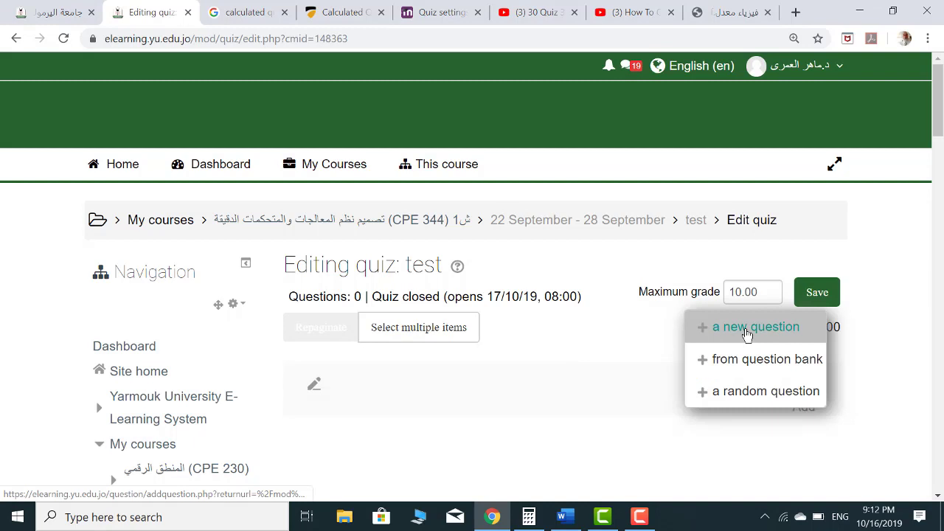
{"action": "left_click", "coordinate": [748, 335]}
{"action": "scroll", "coordinate": [199, 210], "scroll_direction": "down", "scroll_amount": 3}
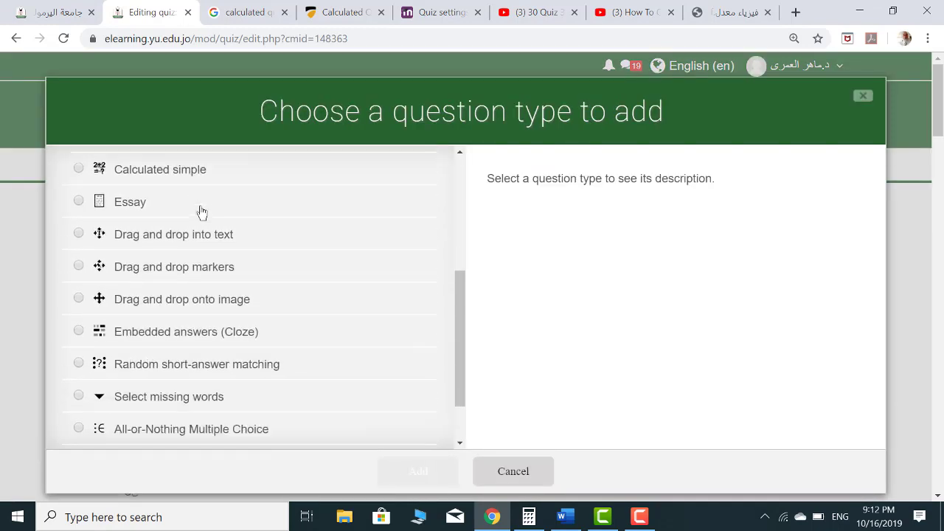
{"action": "scroll", "coordinate": [201, 212], "scroll_direction": "down", "scroll_amount": 2}
{"action": "scroll", "coordinate": [202, 212], "scroll_direction": "up", "scroll_amount": 8}
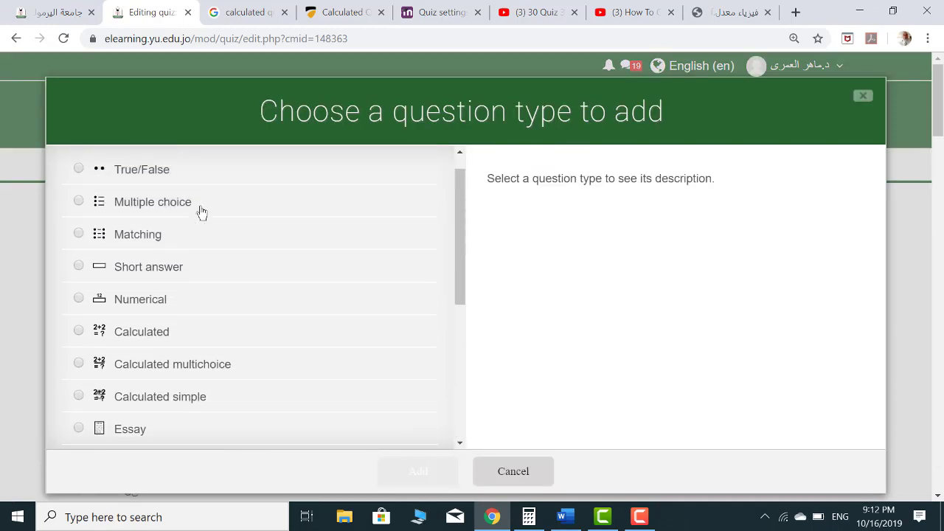
{"action": "left_click", "coordinate": [79, 171]}
{"action": "left_click", "coordinate": [414, 473]}
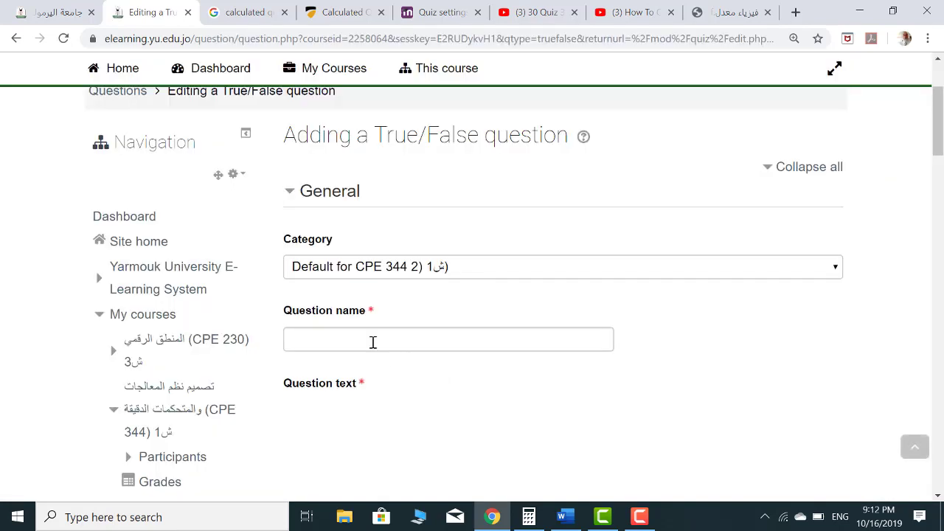
Name the True/False question 'a1', add question text, mark True as correct, and save
{"action": "left_click", "coordinate": [353, 338]}
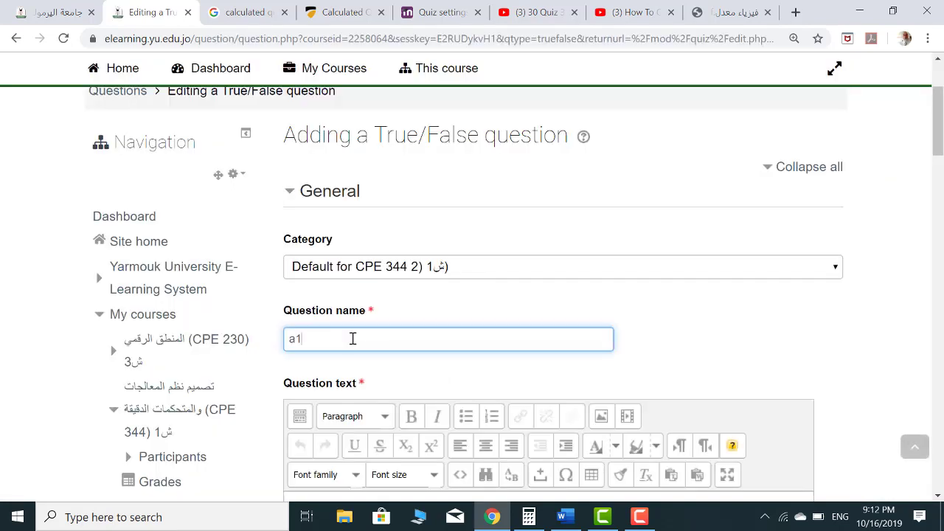
{"action": "type", "text": "a1"}
{"action": "scroll", "coordinate": [350, 328], "scroll_direction": "down", "scroll_amount": 3}
{"action": "left_click", "coordinate": [348, 317]}
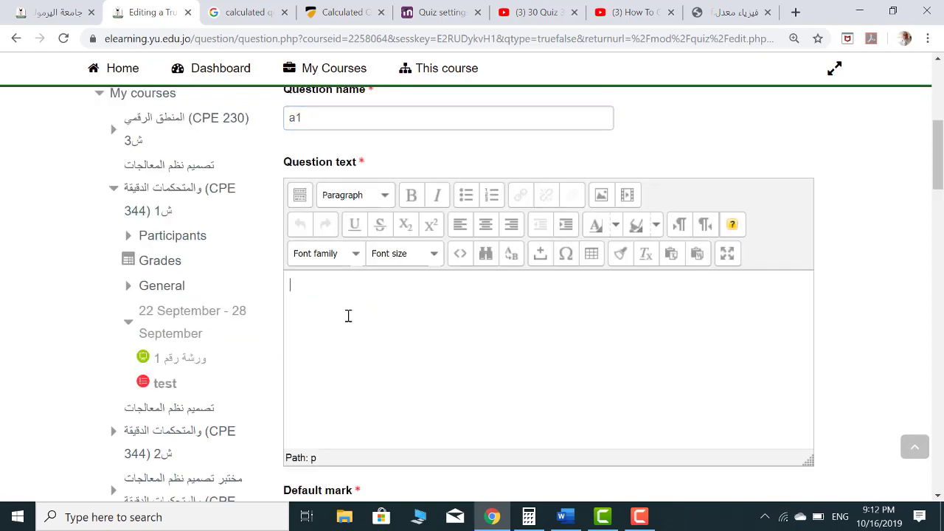
{"action": "scroll", "coordinate": [348, 316], "scroll_direction": "down", "scroll_amount": 3}
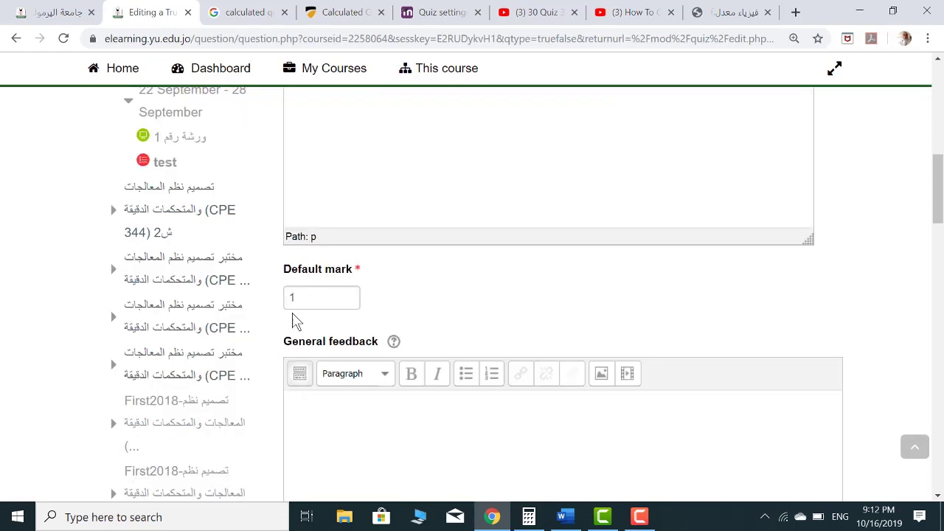
{"action": "scroll", "coordinate": [313, 320], "scroll_direction": "down", "scroll_amount": 4}
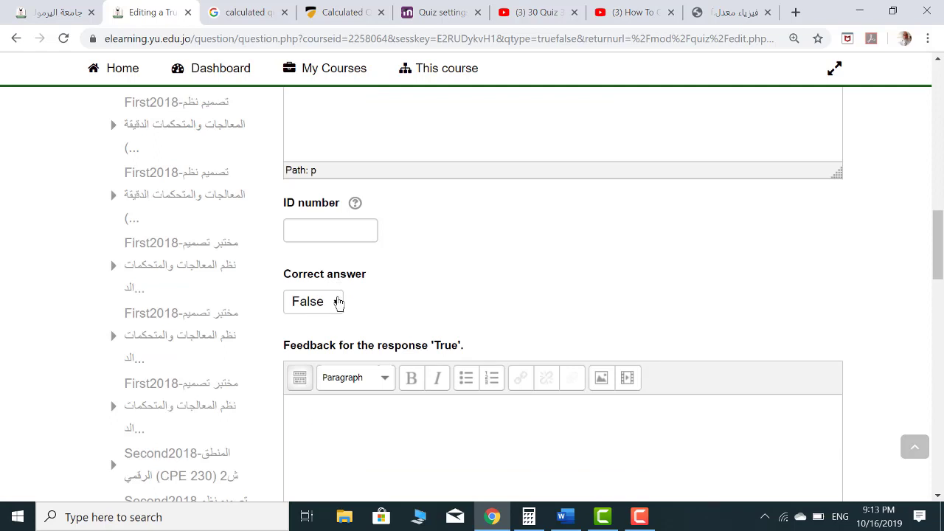
{"action": "left_click", "coordinate": [338, 307]}
{"action": "left_click", "coordinate": [310, 337]}
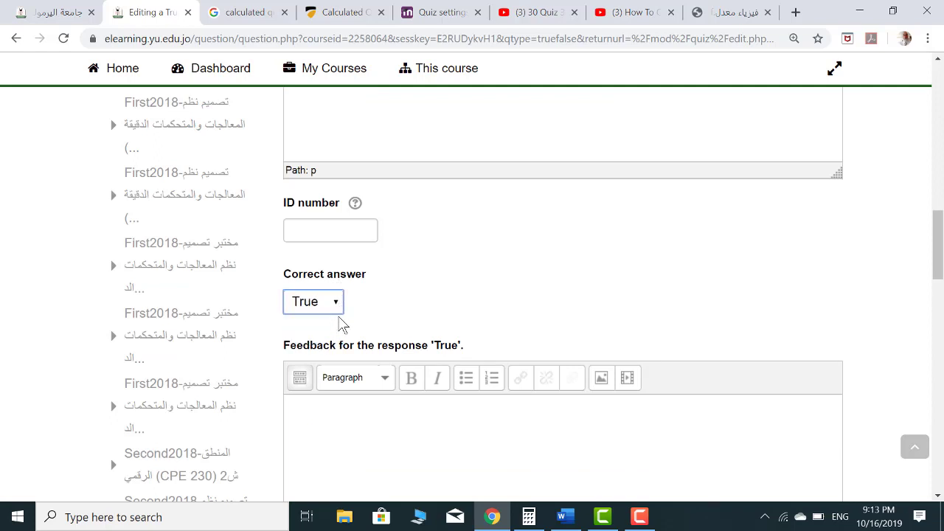
{"action": "scroll", "coordinate": [354, 308], "scroll_direction": "down", "scroll_amount": 8}
{"action": "scroll", "coordinate": [355, 308], "scroll_direction": "up", "scroll_amount": 1}
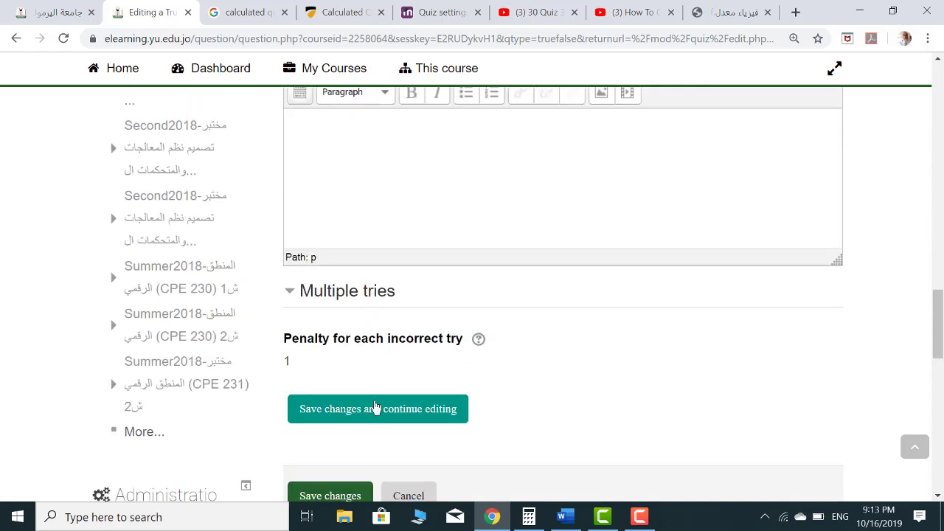
{"action": "left_click", "coordinate": [371, 414]}
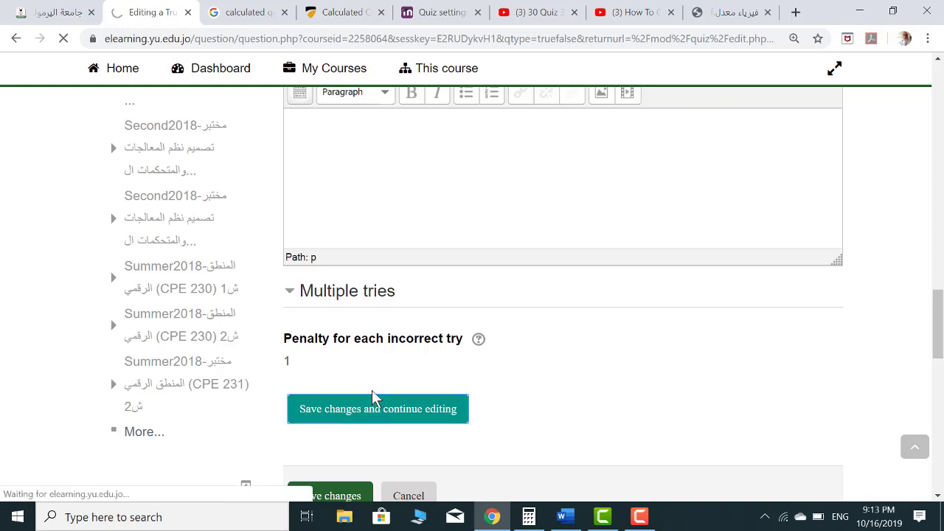
{"action": "scroll", "coordinate": [376, 377], "scroll_direction": "down", "scroll_amount": 10}
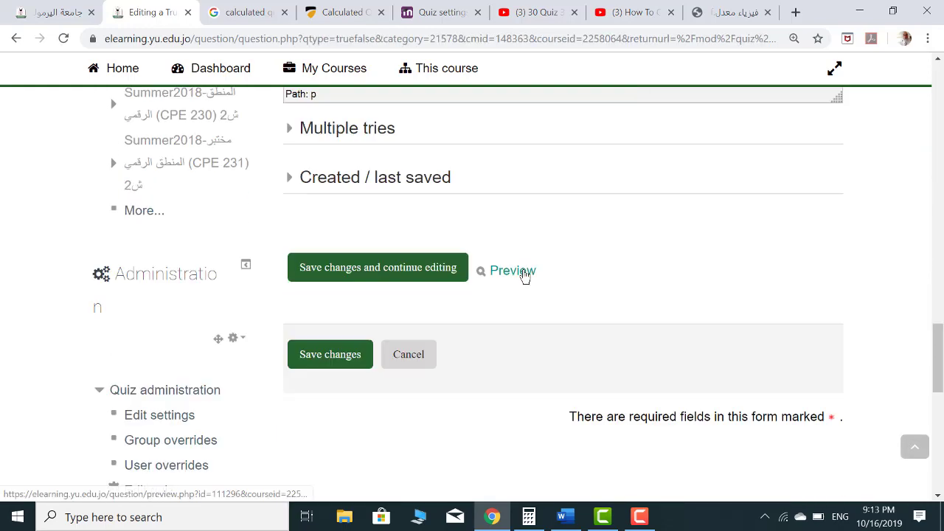
Preview question a1 with the correct response filled in, then save it into quiz 'test'
{"action": "left_click", "coordinate": [520, 273]}
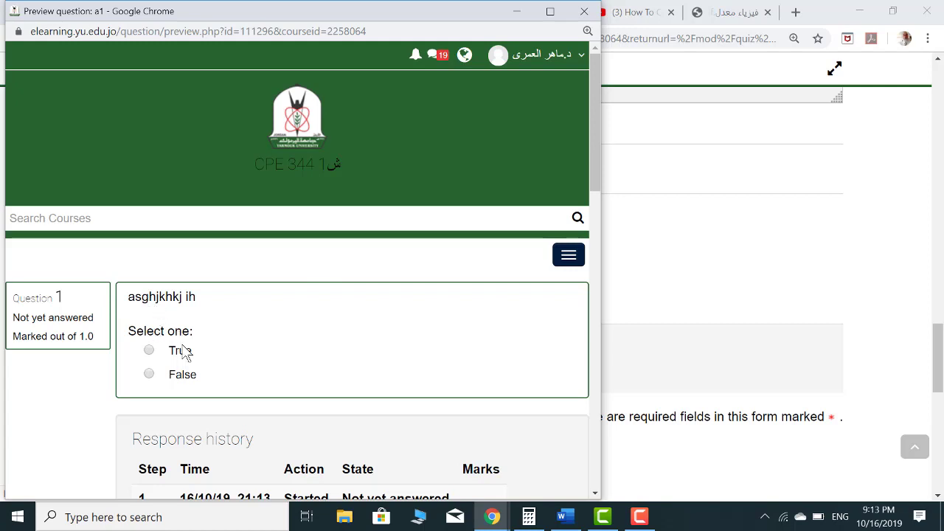
{"action": "scroll", "coordinate": [185, 365], "scroll_direction": "down", "scroll_amount": 2}
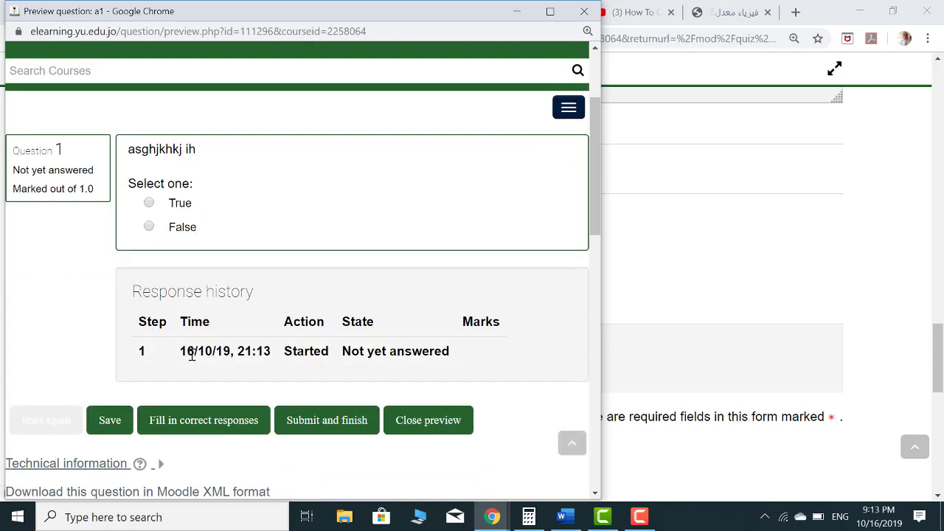
{"action": "left_click", "coordinate": [194, 425]}
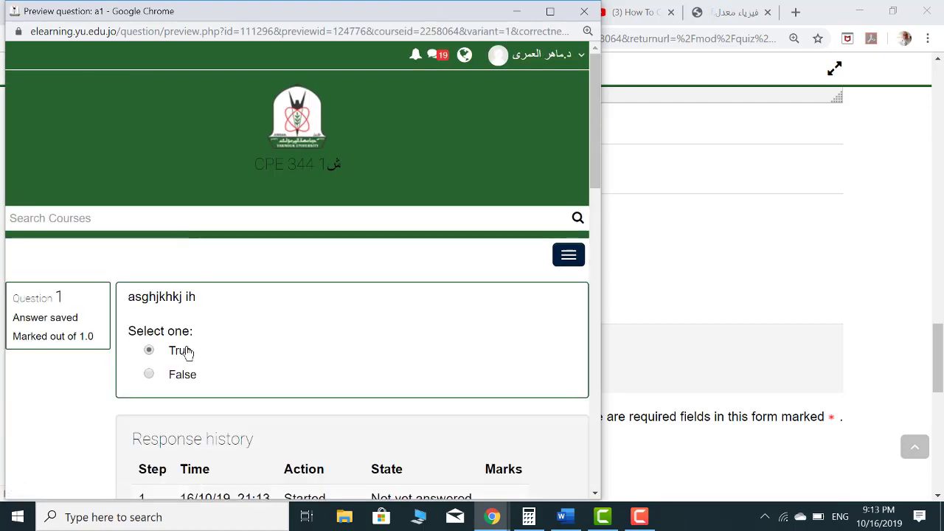
{"action": "scroll", "coordinate": [206, 352], "scroll_direction": "down", "scroll_amount": 4}
{"action": "left_click", "coordinate": [437, 350]}
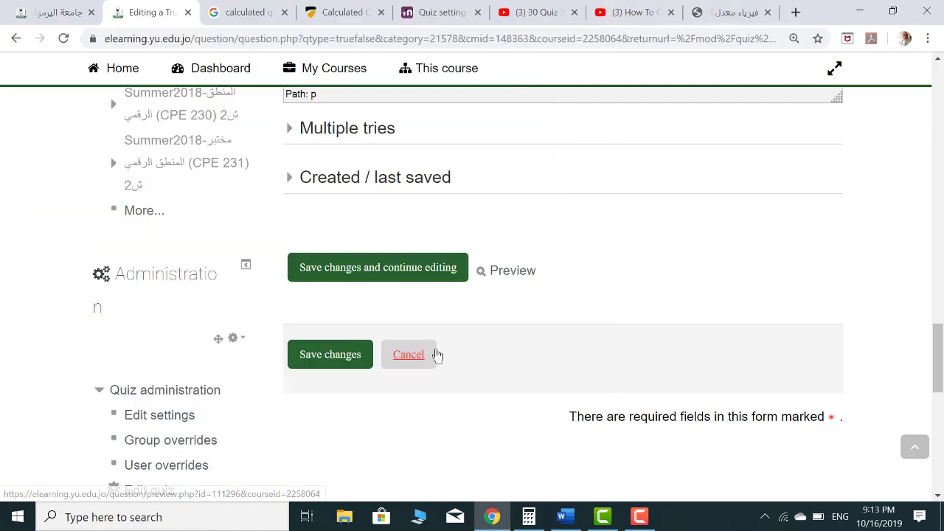
{"action": "left_click", "coordinate": [330, 355]}
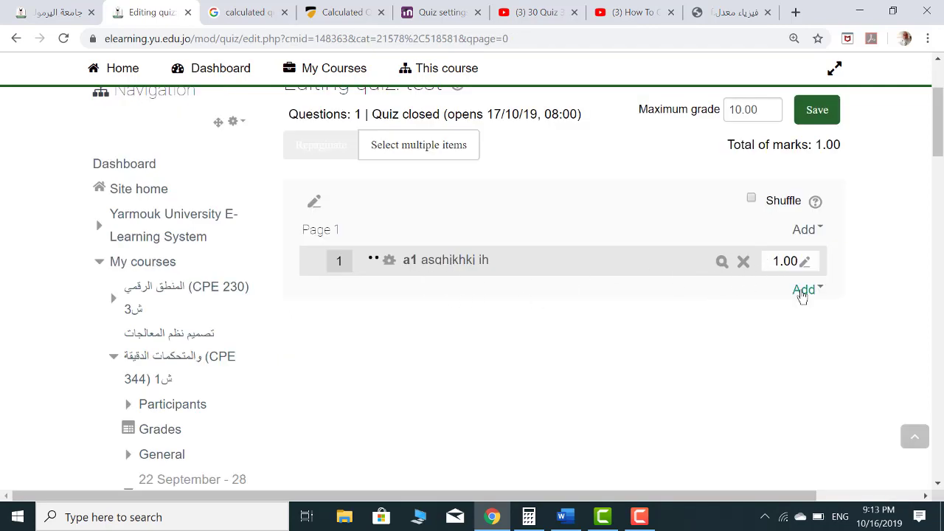
{"action": "left_click", "coordinate": [803, 291]}
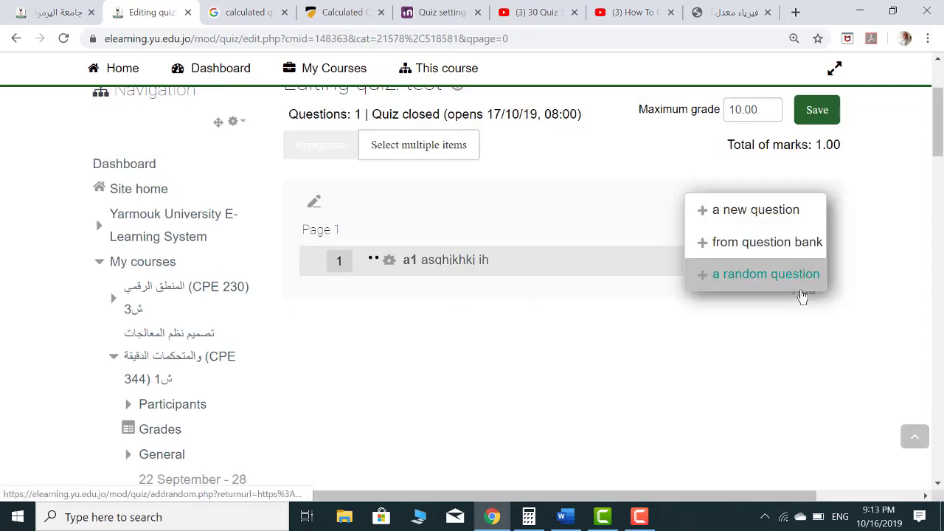
Start a Multiple choice question named 'm' with placeholder question text 'gfhgfhjlk bbbb…'
{"action": "left_click", "coordinate": [730, 211]}
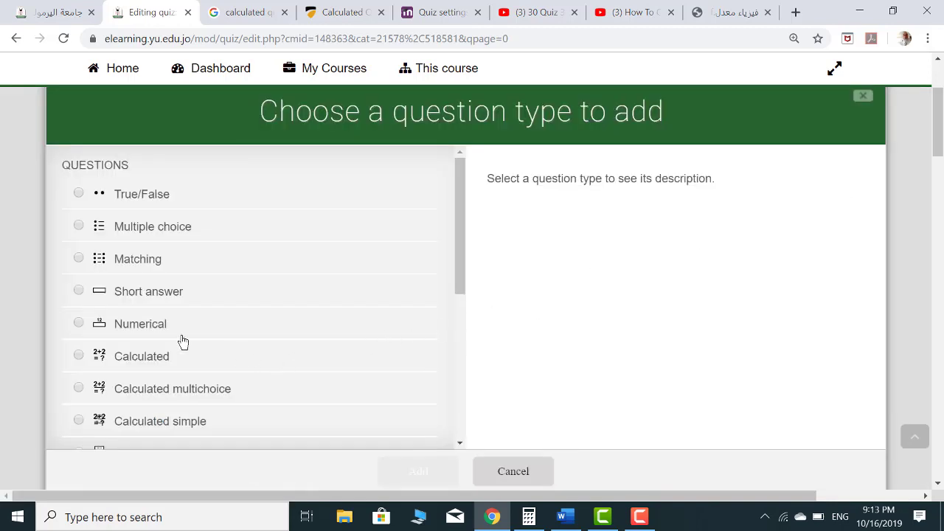
{"action": "left_click", "coordinate": [79, 227]}
{"action": "scroll", "coordinate": [251, 332], "scroll_direction": "down", "scroll_amount": 3}
{"action": "left_click", "coordinate": [433, 472]}
{"action": "type", "text": "m1"}
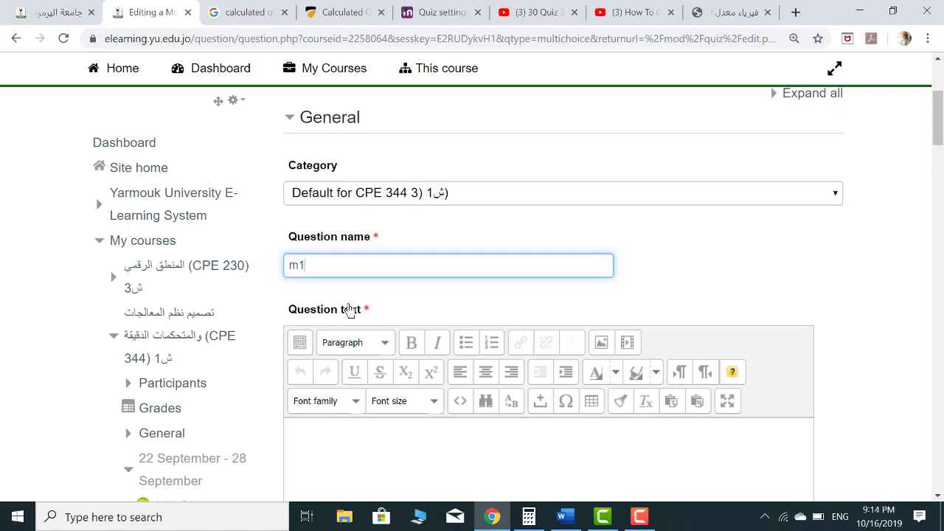
{"action": "left_click", "coordinate": [395, 433]}
{"action": "type", "text": "gfhgf"}
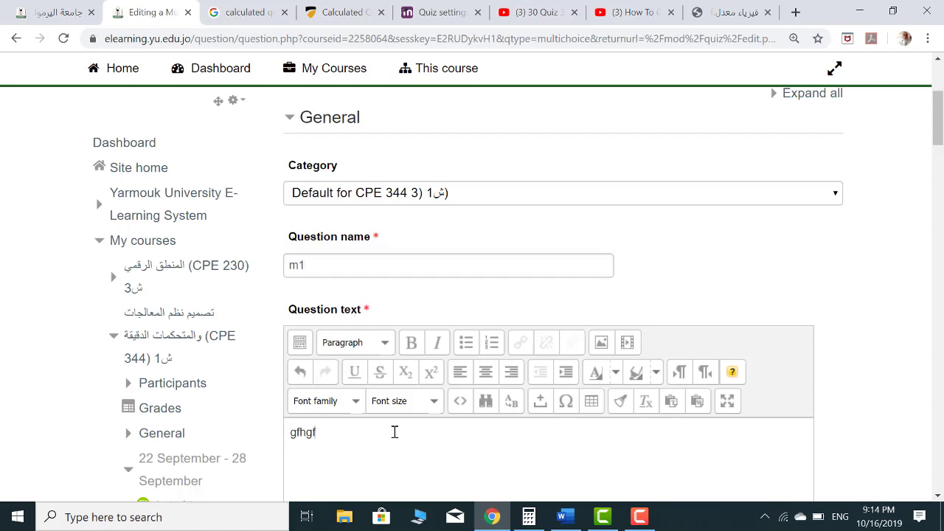
{"action": "type", "text": "hjlk bbbbbbbbbbbbbbbbbbbbbbbbbbbbbb"}
Give Choice 1 a 100% grade
{"action": "scroll", "coordinate": [413, 329], "scroll_direction": "down", "scroll_amount": 5}
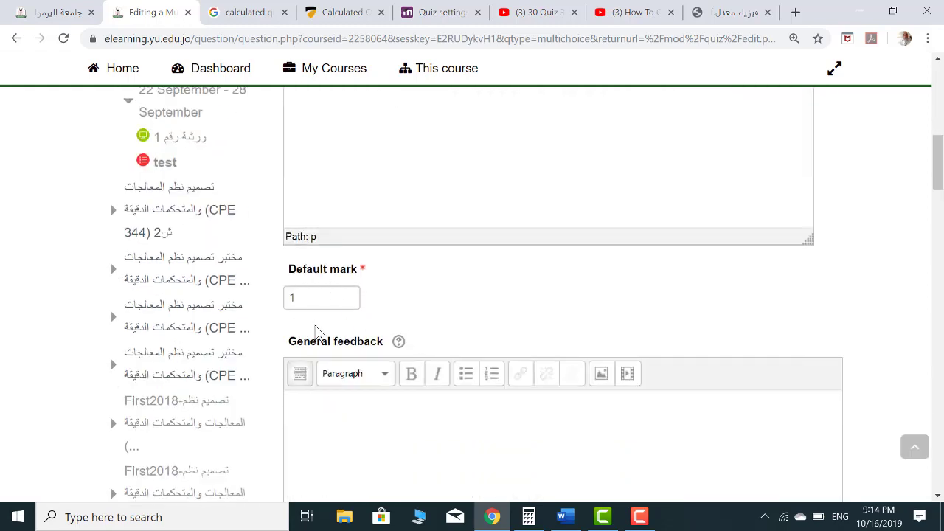
{"action": "scroll", "coordinate": [325, 329], "scroll_direction": "down", "scroll_amount": 10}
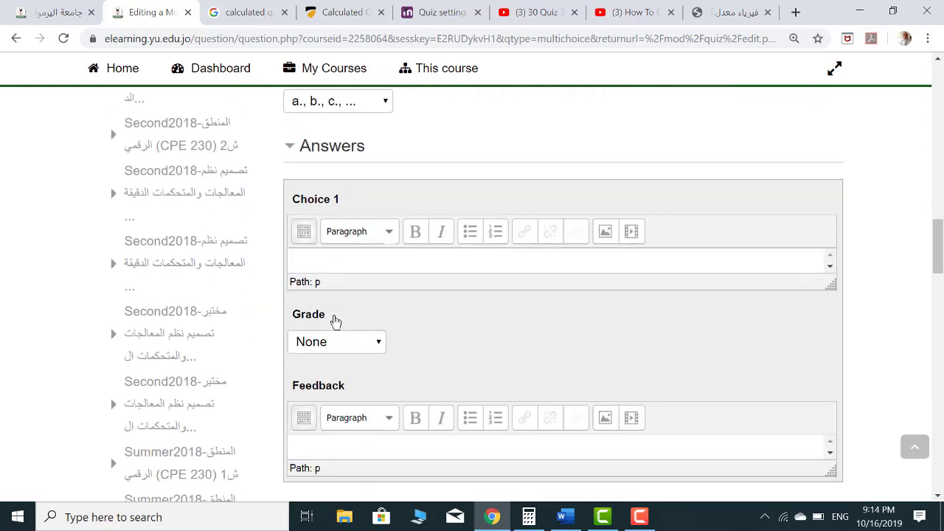
{"action": "scroll", "coordinate": [334, 320], "scroll_direction": "down", "scroll_amount": 1}
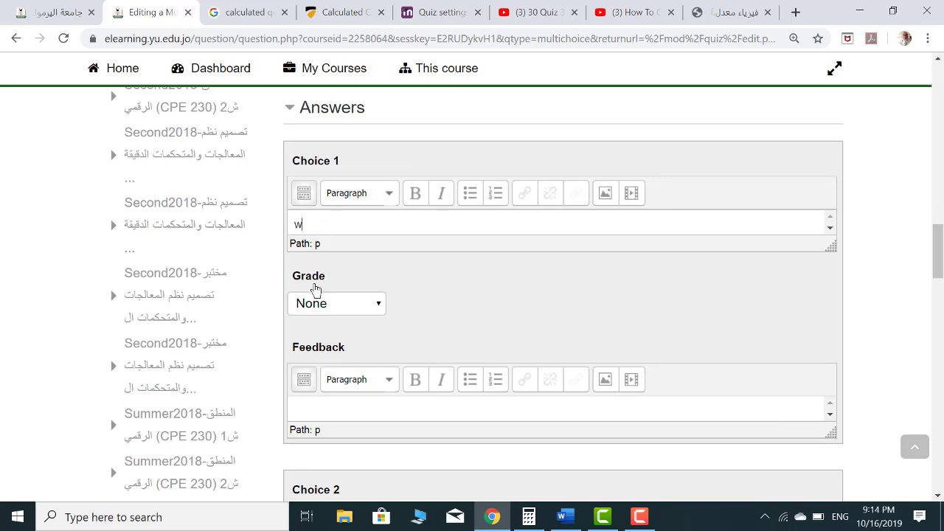
{"action": "left_click", "coordinate": [378, 305]}
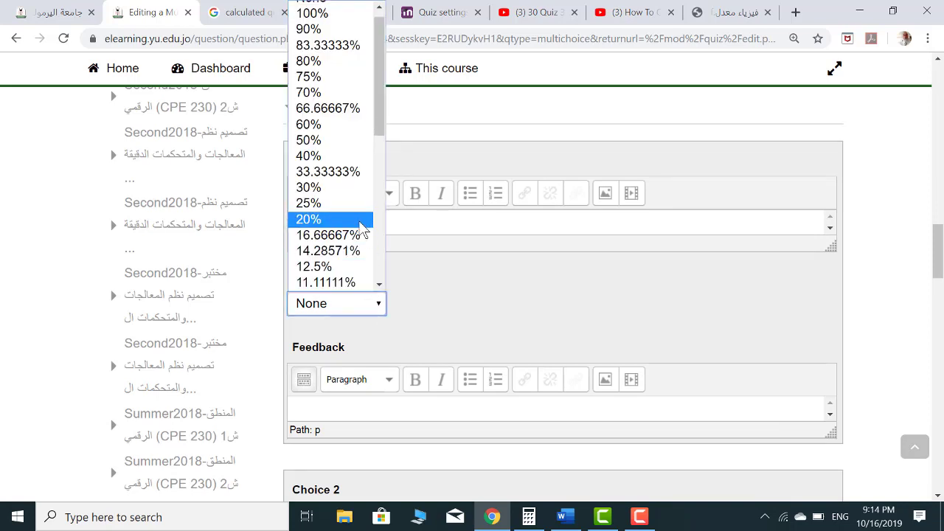
{"action": "scroll", "coordinate": [358, 214], "scroll_direction": "up", "scroll_amount": 1}
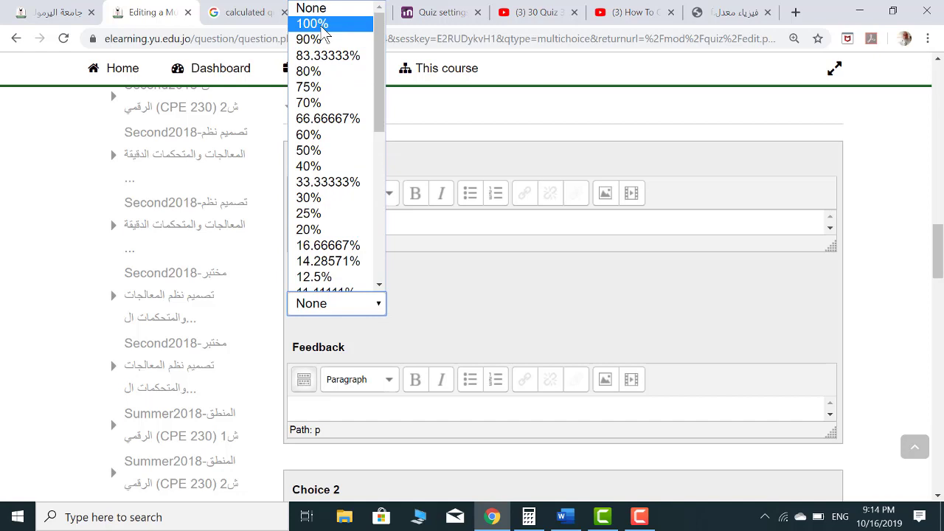
{"action": "left_click", "coordinate": [322, 24]}
{"action": "scroll", "coordinate": [361, 428], "scroll_direction": "down", "scroll_amount": 4}
Enter Choice 2 't' graded 60% and Choice 3 'u', then save and keep editing
{"action": "left_click", "coordinate": [343, 407]}
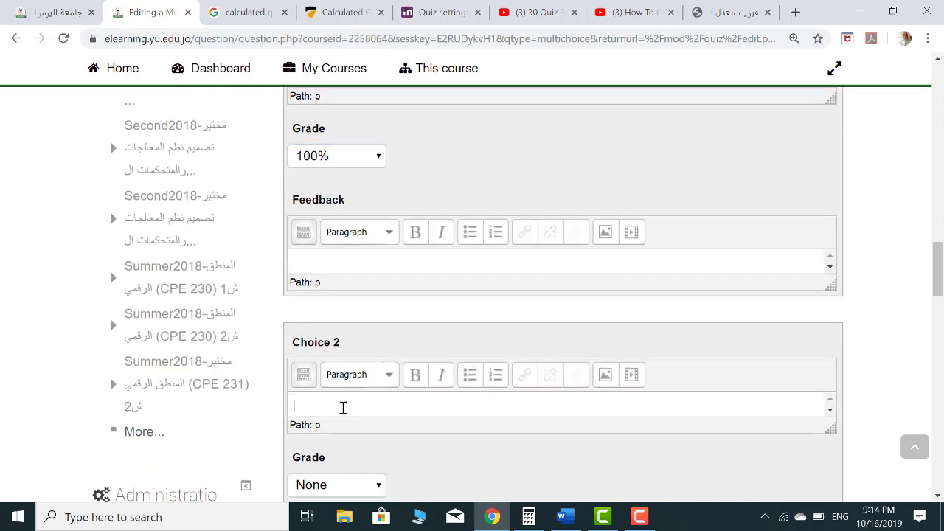
{"action": "scroll", "coordinate": [343, 407], "scroll_direction": "down", "scroll_amount": 4}
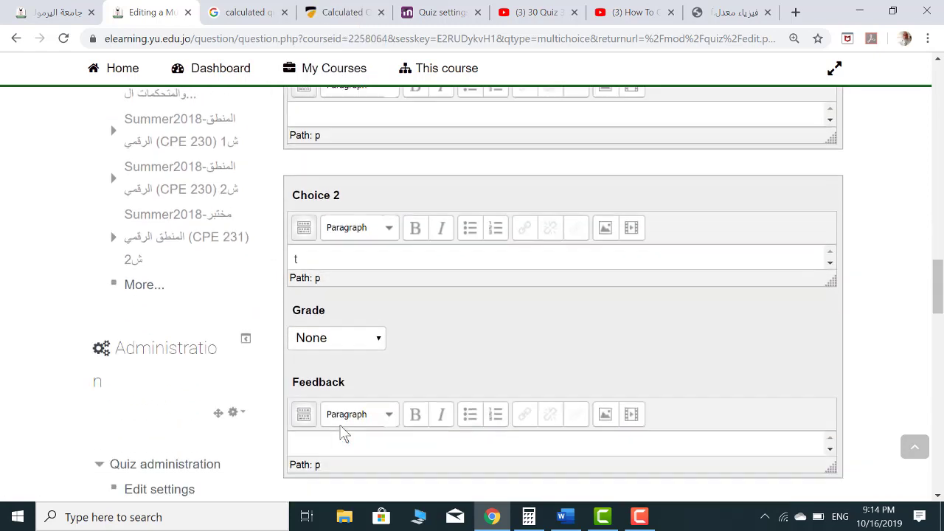
{"action": "left_click", "coordinate": [379, 339]}
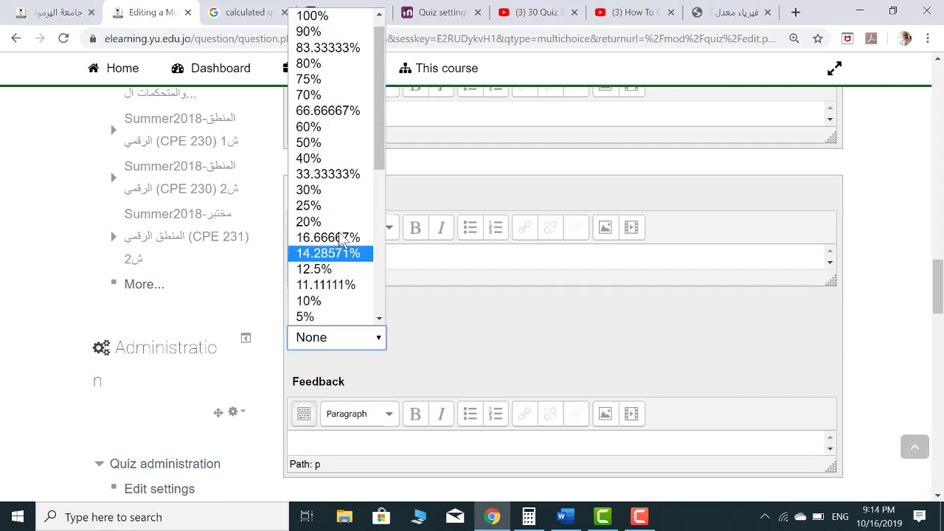
{"action": "left_click", "coordinate": [325, 130]}
{"action": "left_click", "coordinate": [380, 369]}
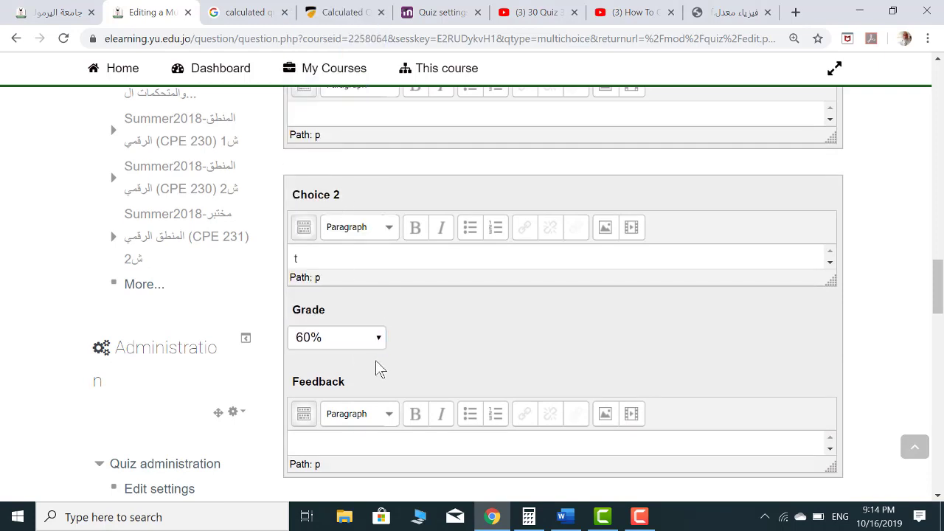
{"action": "scroll", "coordinate": [322, 288], "scroll_direction": "down", "scroll_amount": 4}
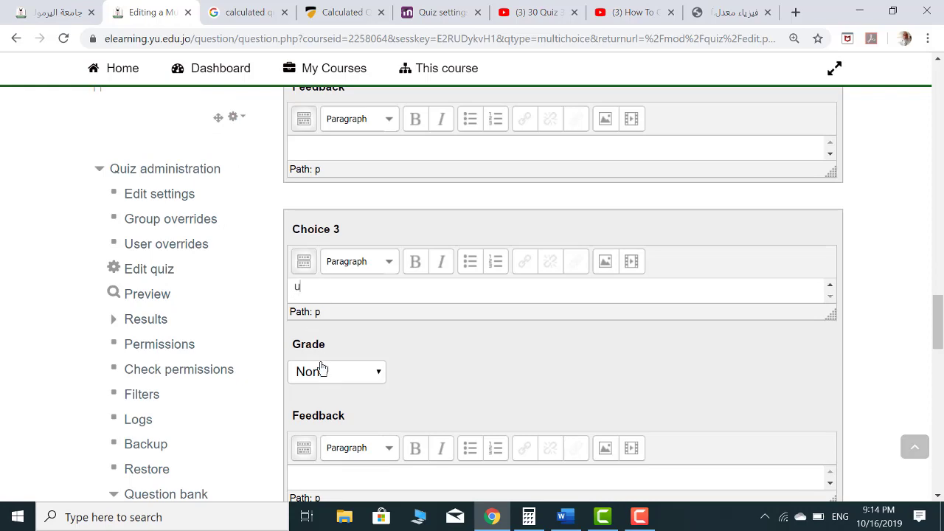
{"action": "scroll", "coordinate": [353, 353], "scroll_direction": "down", "scroll_amount": 4}
{"action": "scroll", "coordinate": [353, 353], "scroll_direction": "down", "scroll_amount": 10}
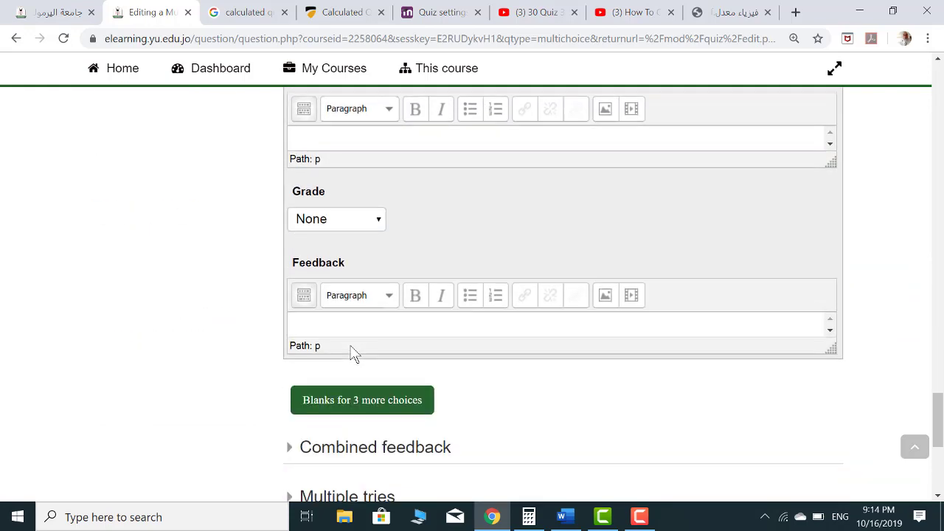
{"action": "left_click", "coordinate": [387, 338]}
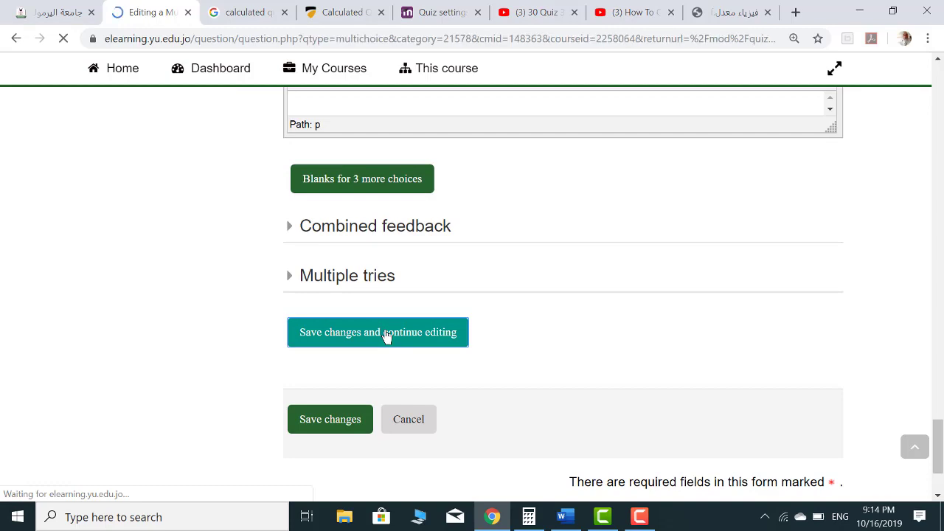
{"action": "scroll", "coordinate": [396, 326], "scroll_direction": "down", "scroll_amount": 20}
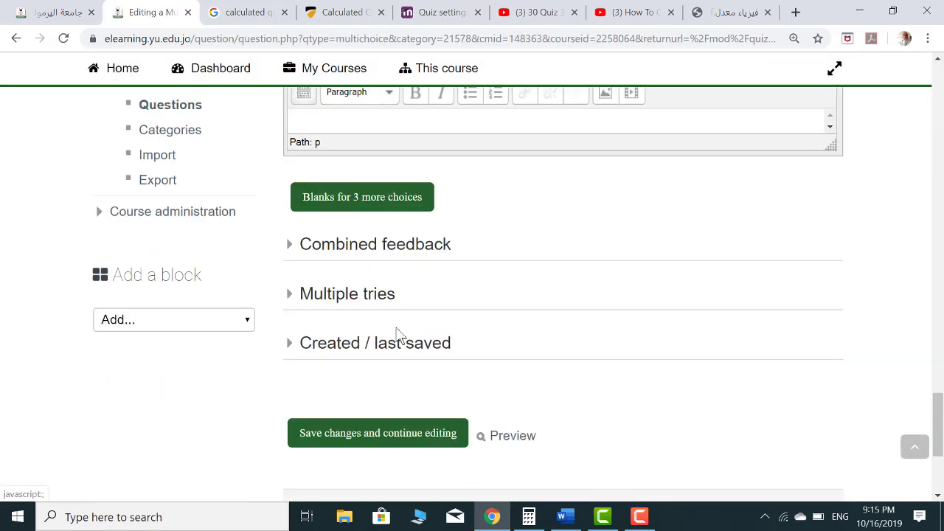
{"action": "left_click", "coordinate": [512, 435]}
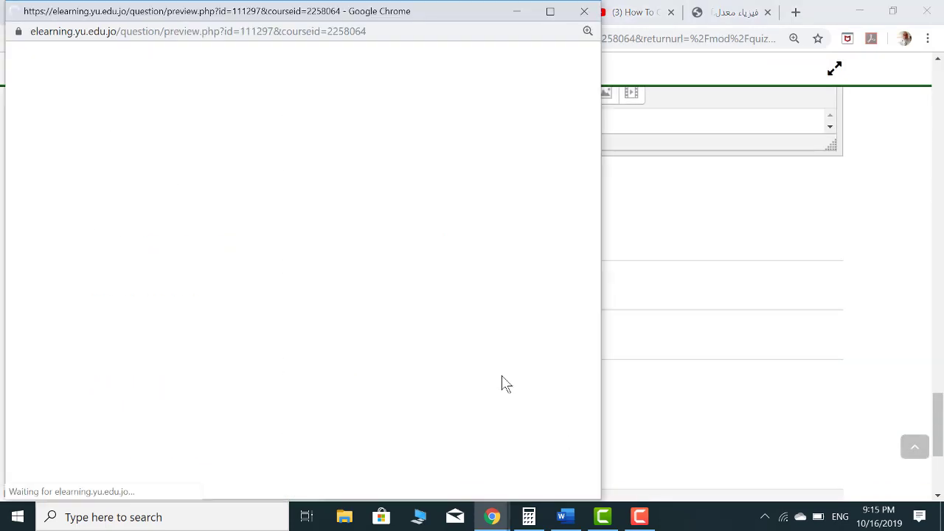
{"action": "scroll", "coordinate": [367, 386], "scroll_direction": "down", "scroll_amount": 2}
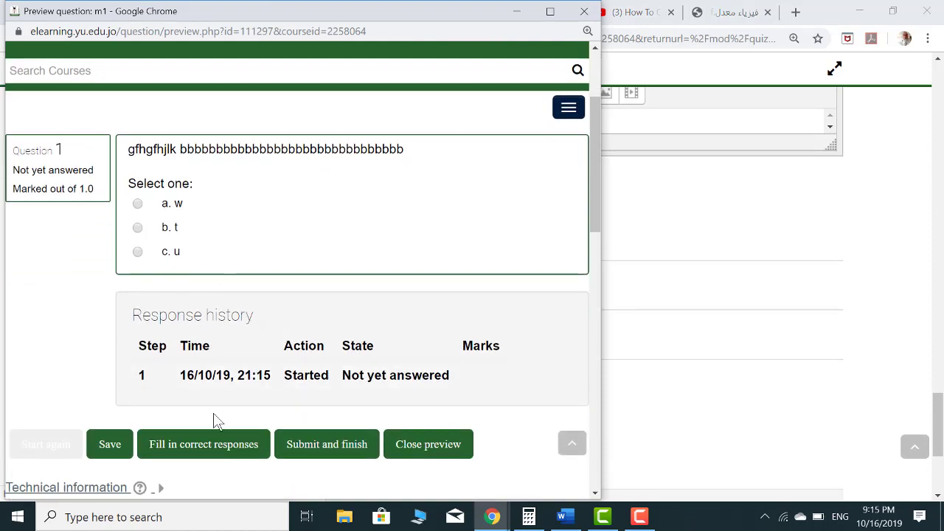
{"action": "left_click", "coordinate": [206, 452]}
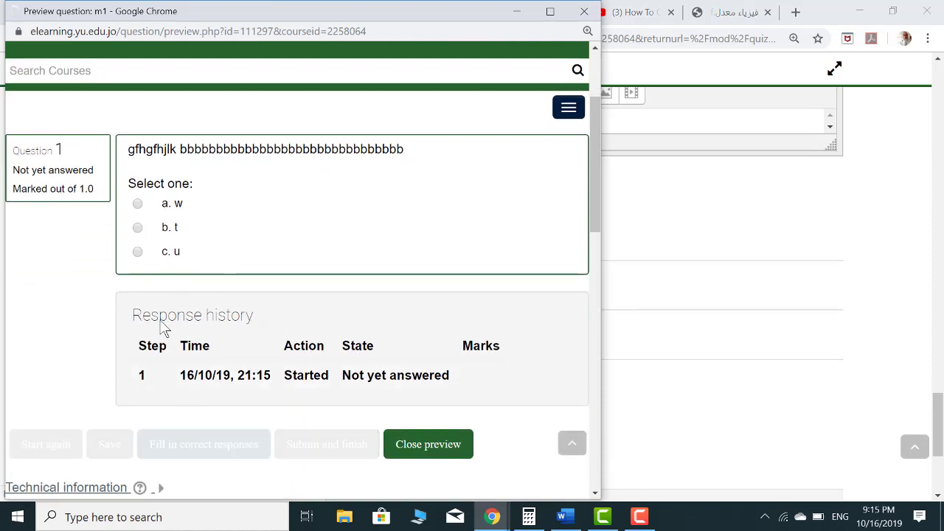
{"action": "scroll", "coordinate": [251, 362], "scroll_direction": "down", "scroll_amount": 5}
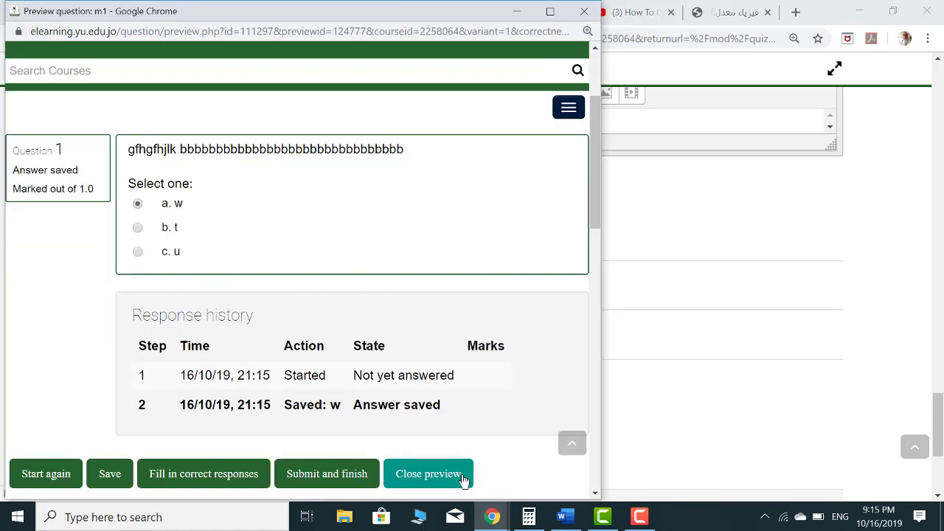
{"action": "left_click", "coordinate": [461, 481]}
{"action": "scroll", "coordinate": [505, 358], "scroll_direction": "down", "scroll_amount": 3}
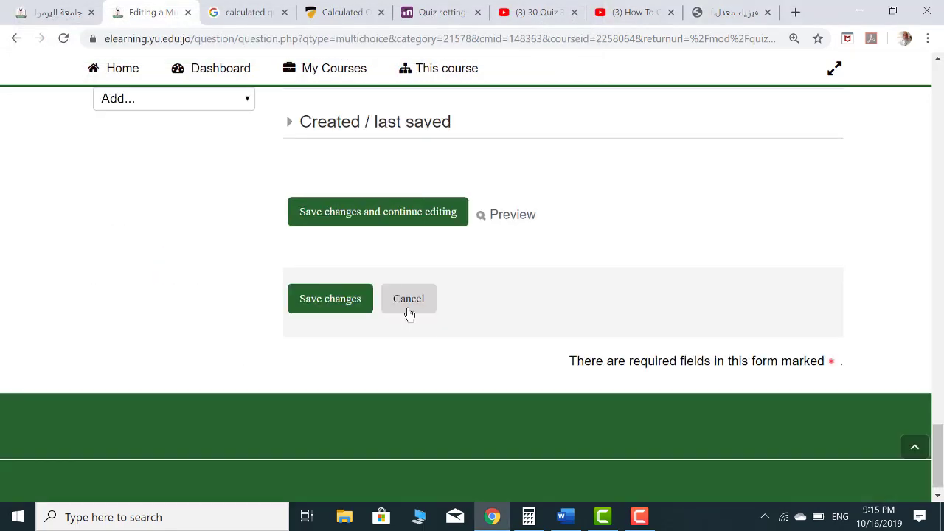
Save question m1 to the quiz, then preview the quiz and cancel at the password prompt
{"action": "left_click", "coordinate": [341, 308]}
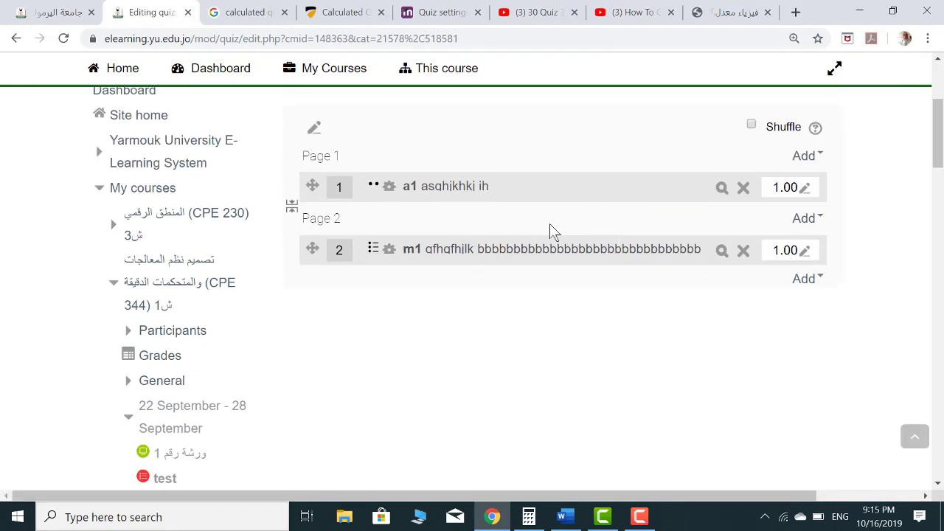
{"action": "scroll", "coordinate": [549, 225], "scroll_direction": "down", "scroll_amount": 10}
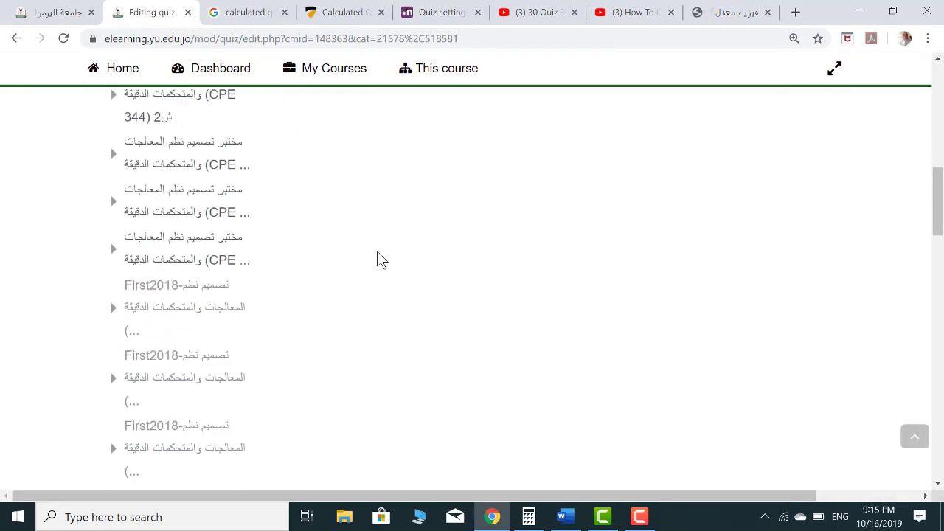
{"action": "scroll", "coordinate": [295, 273], "scroll_direction": "down", "scroll_amount": 5}
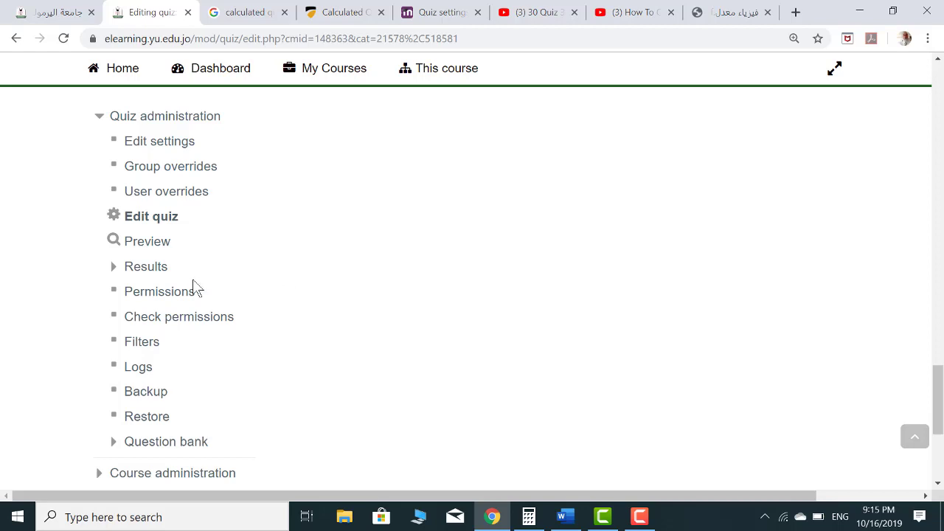
{"action": "left_click", "coordinate": [148, 242]}
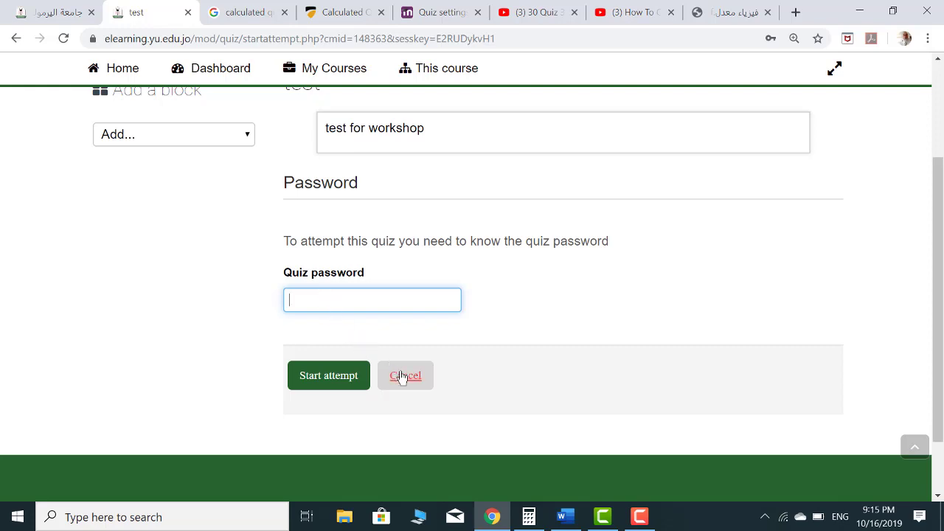
{"action": "left_click", "coordinate": [401, 378]}
{"action": "scroll", "coordinate": [302, 362], "scroll_direction": "down", "scroll_amount": 15}
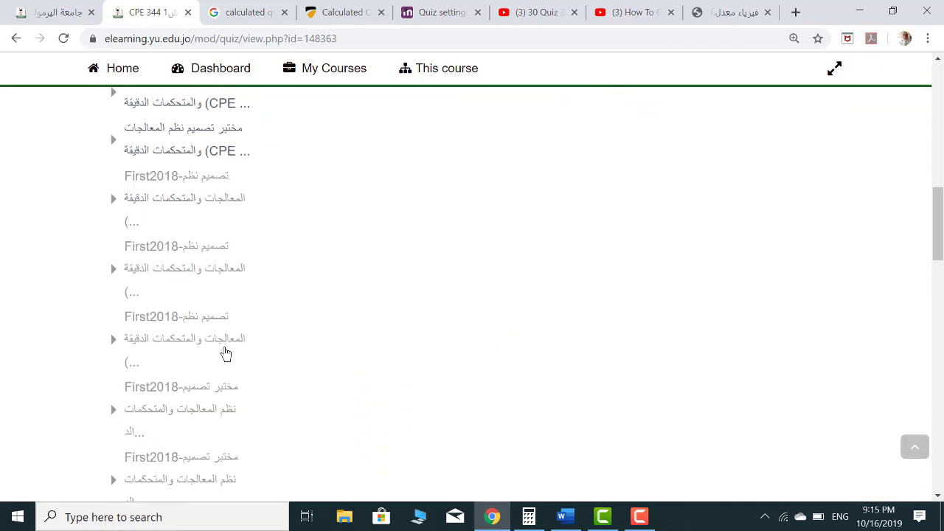
{"action": "scroll", "coordinate": [226, 353], "scroll_direction": "down", "scroll_amount": 10}
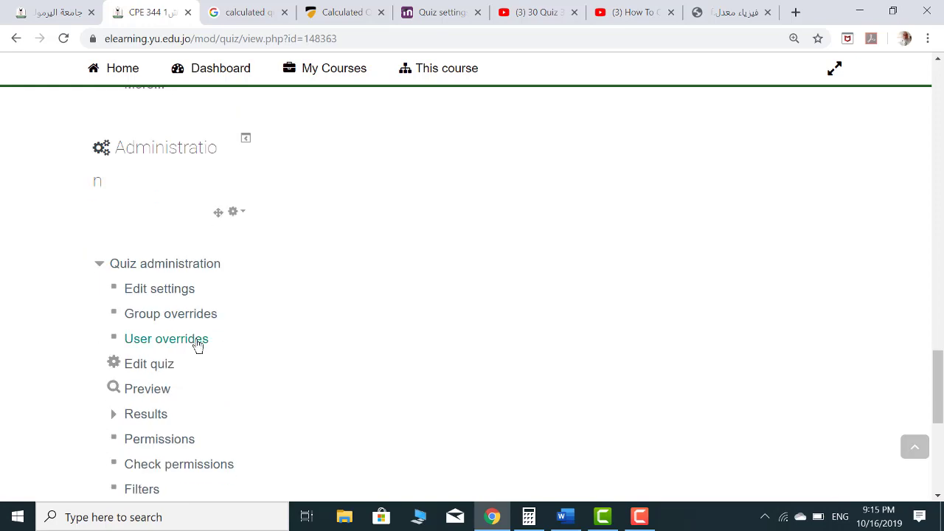
{"action": "left_click", "coordinate": [225, 290]}
Replace the quiz's required password with a new one and save the settings
{"action": "scroll", "coordinate": [302, 285], "scroll_direction": "down", "scroll_amount": 10}
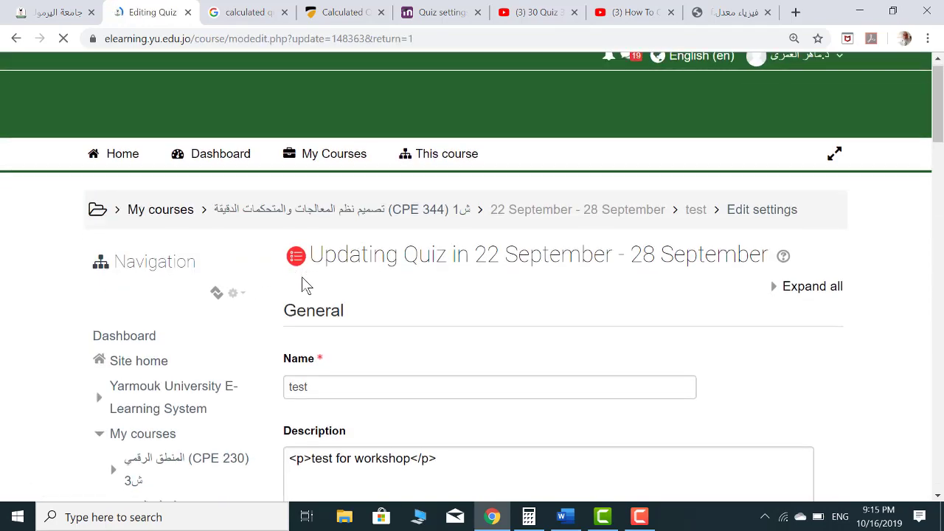
{"action": "left_click", "coordinate": [358, 332]}
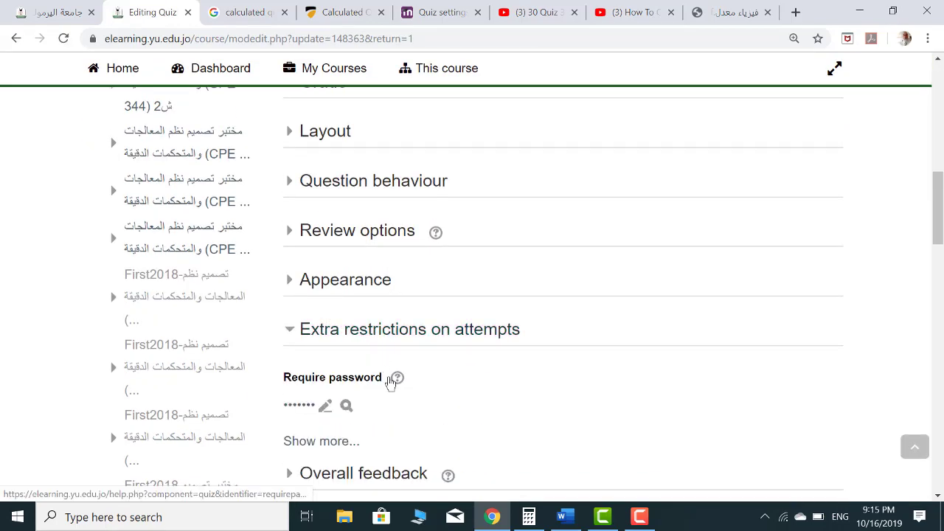
{"action": "left_click", "coordinate": [351, 408]}
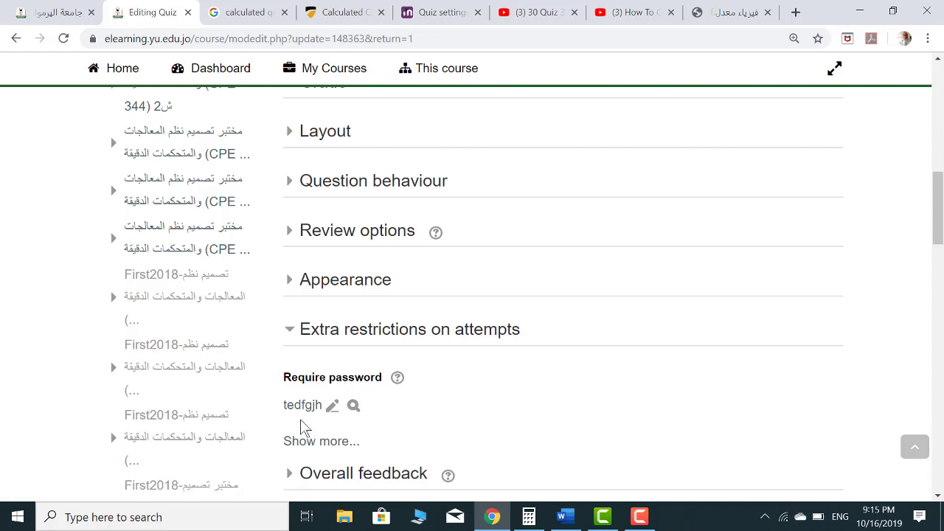
{"action": "left_click", "coordinate": [329, 407]}
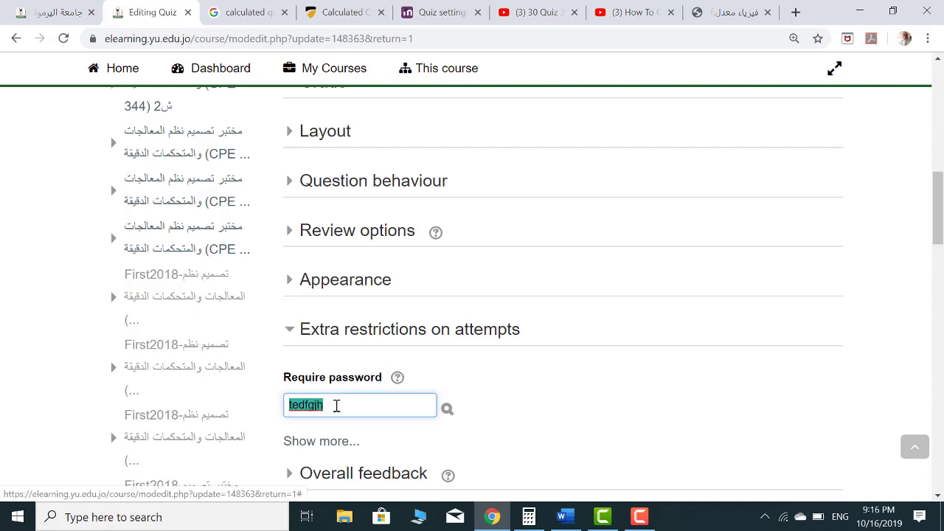
{"action": "type", "text": "123"}
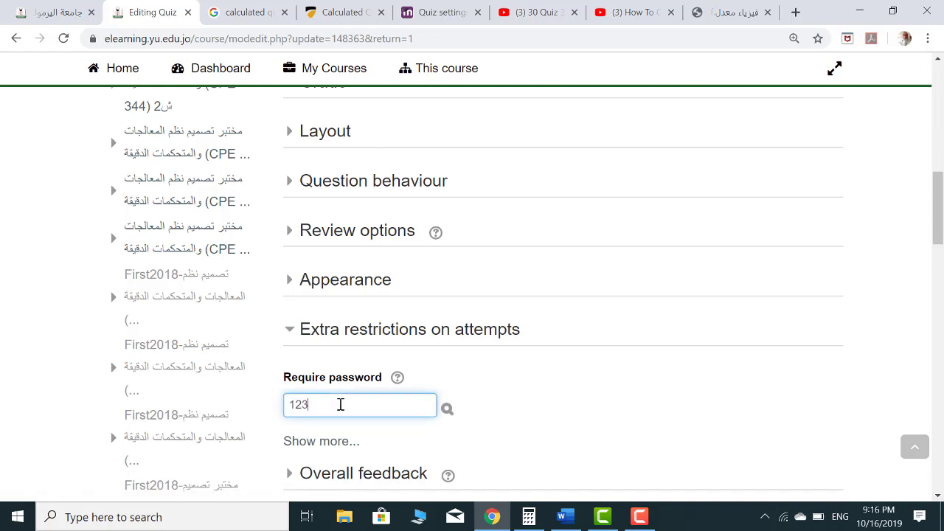
{"action": "scroll", "coordinate": [340, 405], "scroll_direction": "down", "scroll_amount": 5}
{"action": "left_click", "coordinate": [466, 343]}
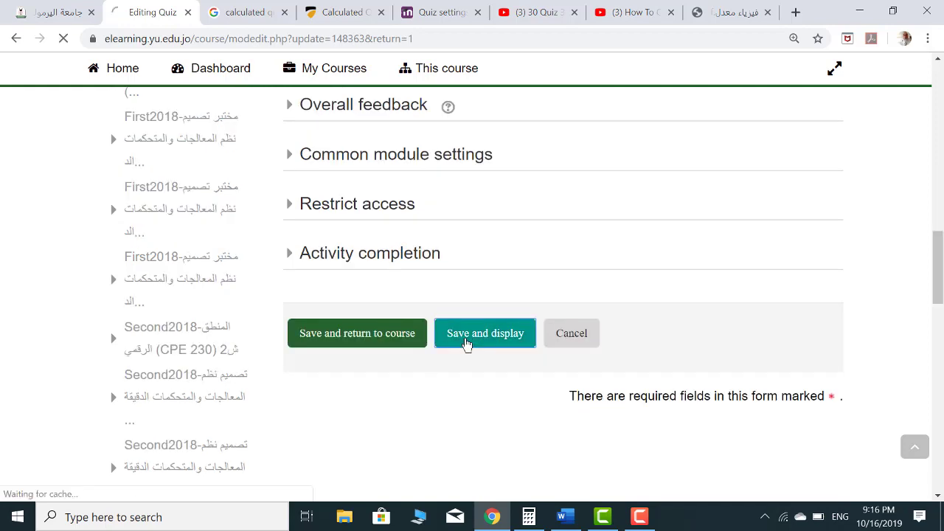
{"action": "scroll", "coordinate": [231, 347], "scroll_direction": "down", "scroll_amount": 10}
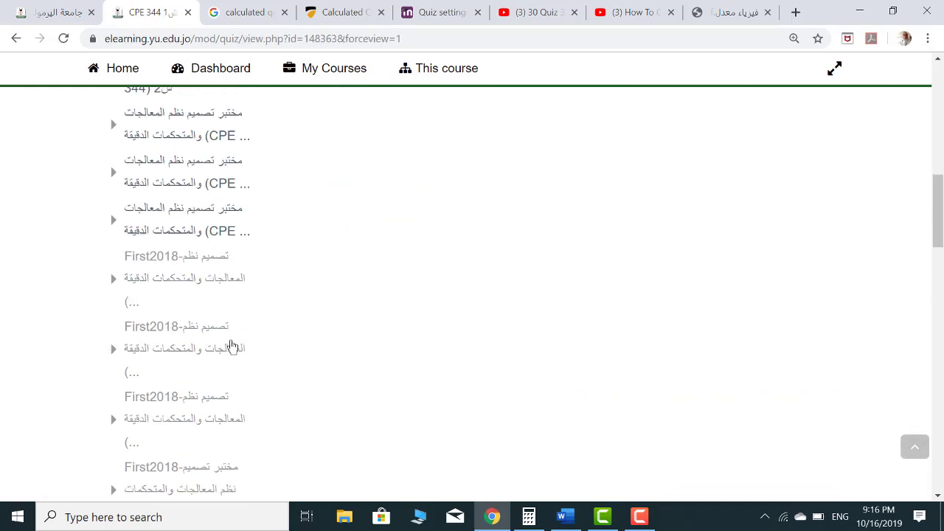
{"action": "scroll", "coordinate": [232, 346], "scroll_direction": "down", "scroll_amount": 10}
Start a preview attempt of the password-protected quiz
{"action": "left_click", "coordinate": [146, 316]}
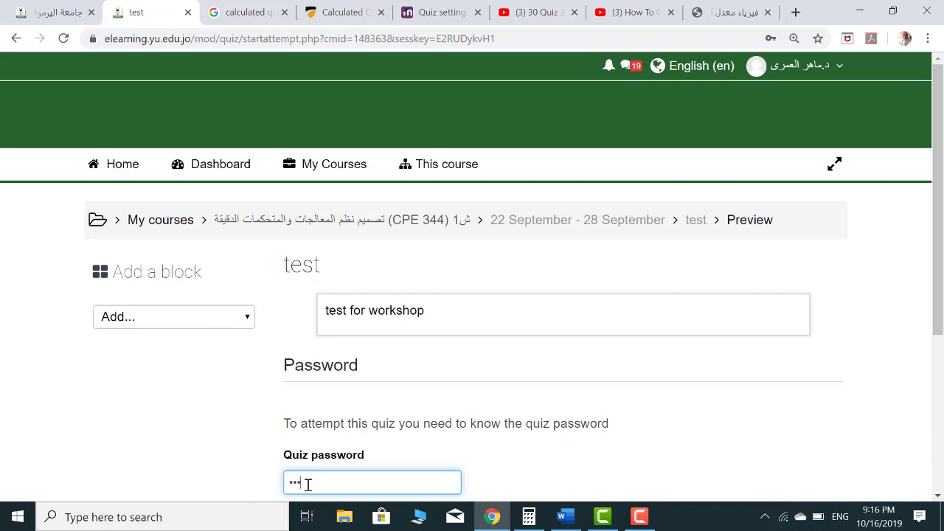
{"action": "scroll", "coordinate": [309, 485], "scroll_direction": "down", "scroll_amount": 3}
{"action": "left_click", "coordinate": [331, 310]}
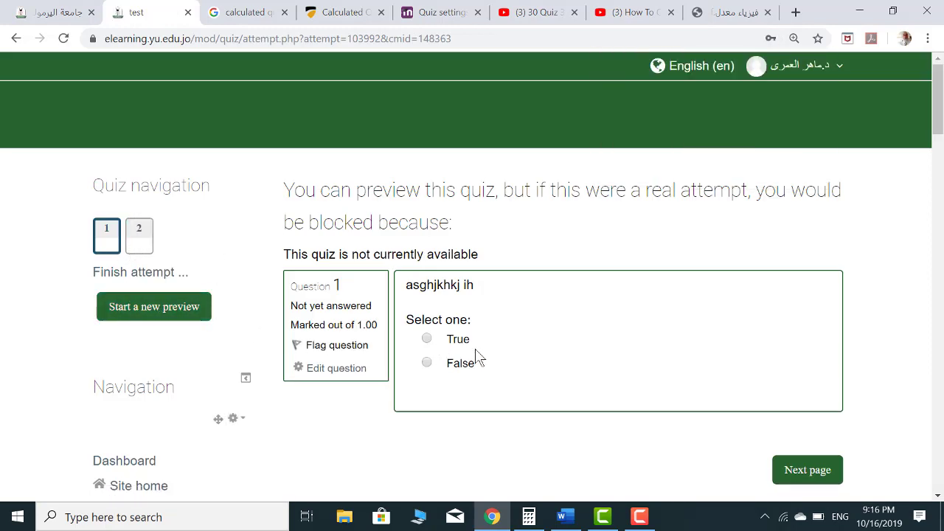
Answer False to question 1 and 'c. w' to question 2, then reach the attempt summary
{"action": "scroll", "coordinate": [443, 295], "scroll_direction": "down", "scroll_amount": 1}
{"action": "left_click", "coordinate": [428, 290]}
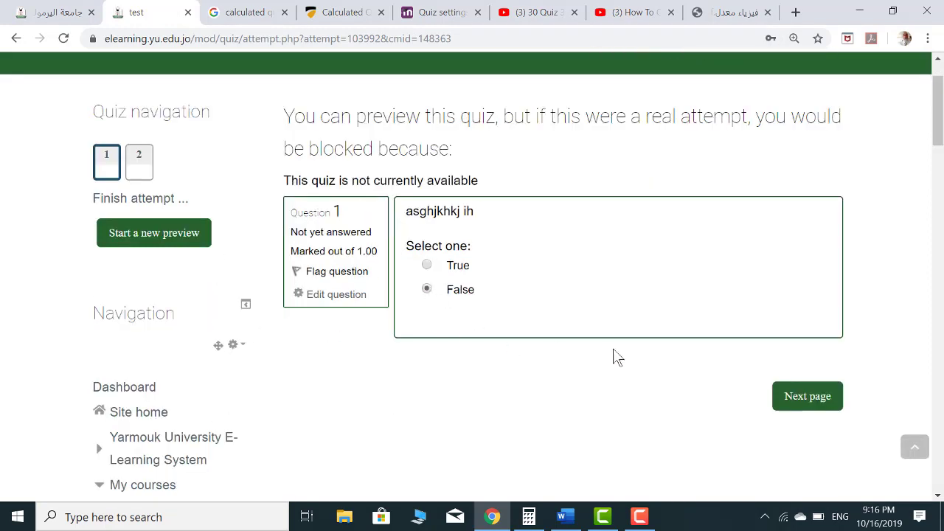
{"action": "left_click", "coordinate": [809, 404]}
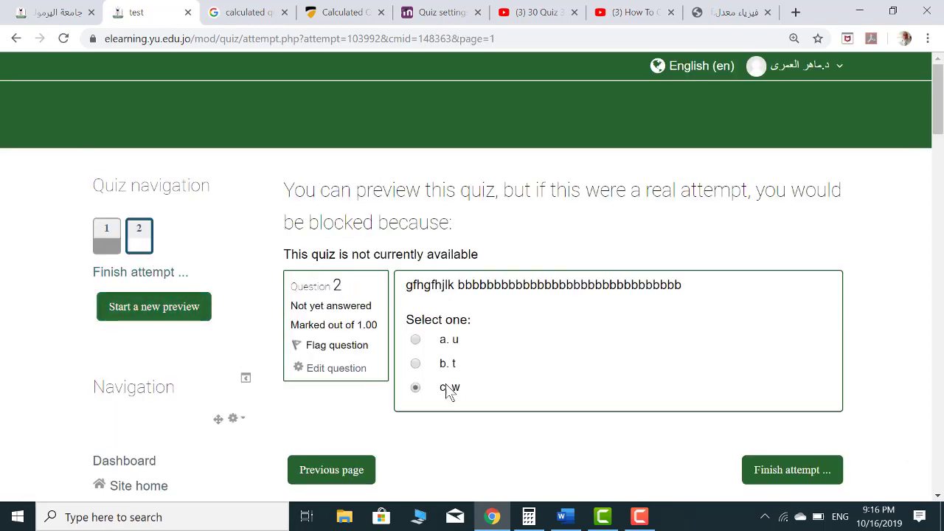
{"action": "scroll", "coordinate": [452, 391], "scroll_direction": "down", "scroll_amount": 2}
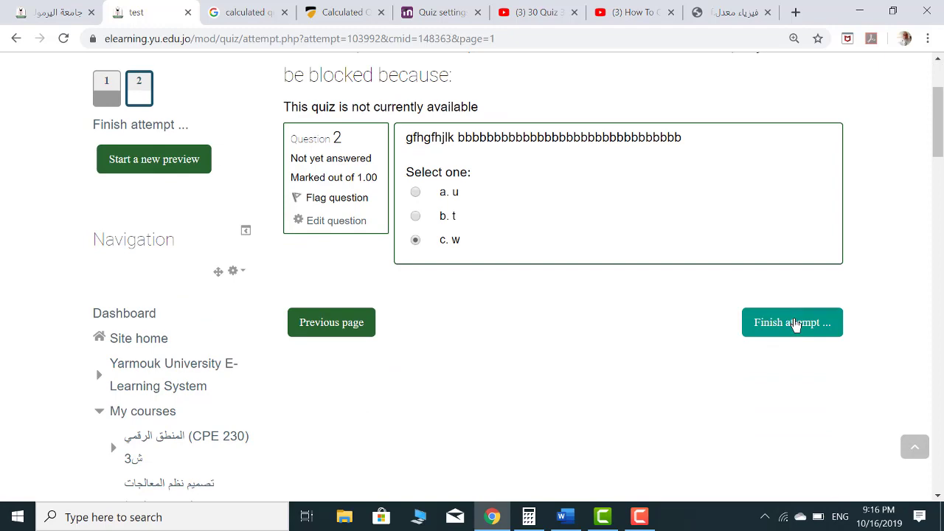
{"action": "left_click", "coordinate": [796, 326]}
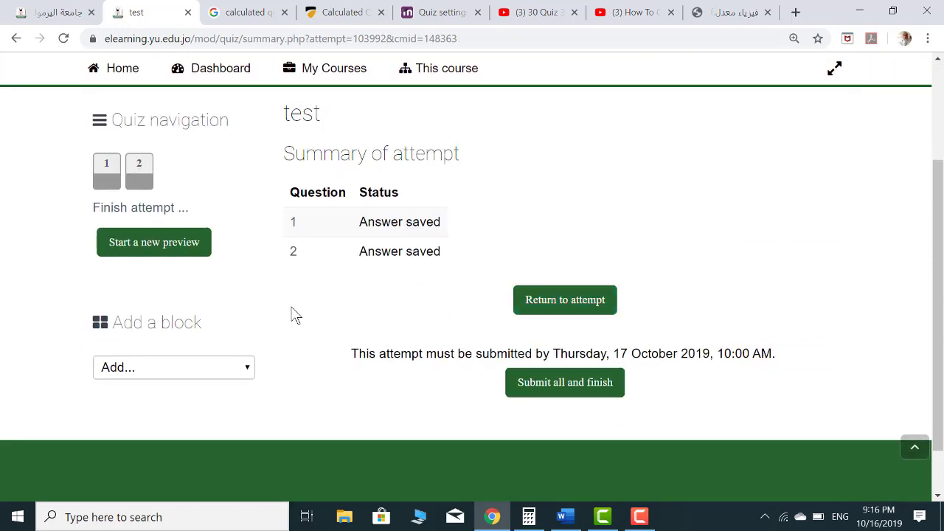
Submit all answers, confirm, look over the review of both questions, and finish the review
{"action": "left_click", "coordinate": [546, 389]}
{"action": "left_click", "coordinate": [411, 378]}
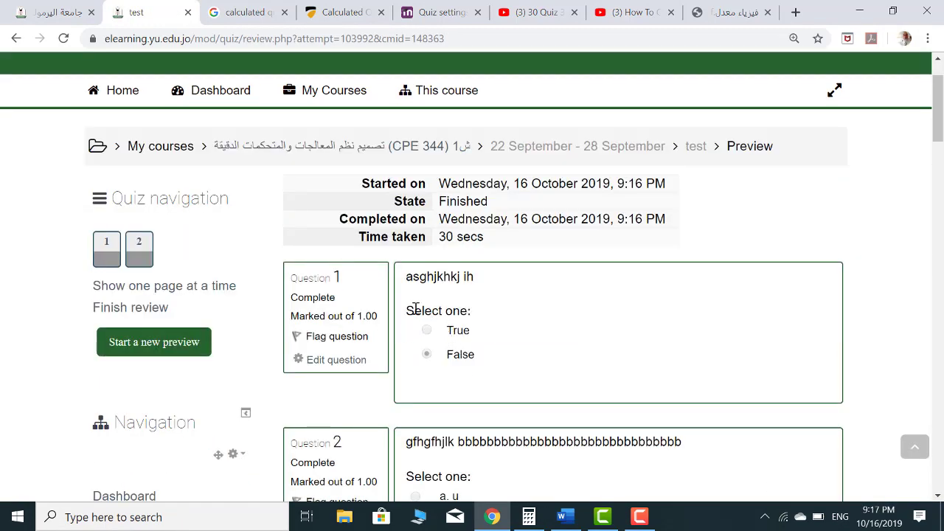
{"action": "scroll", "coordinate": [440, 309], "scroll_direction": "down", "scroll_amount": 2}
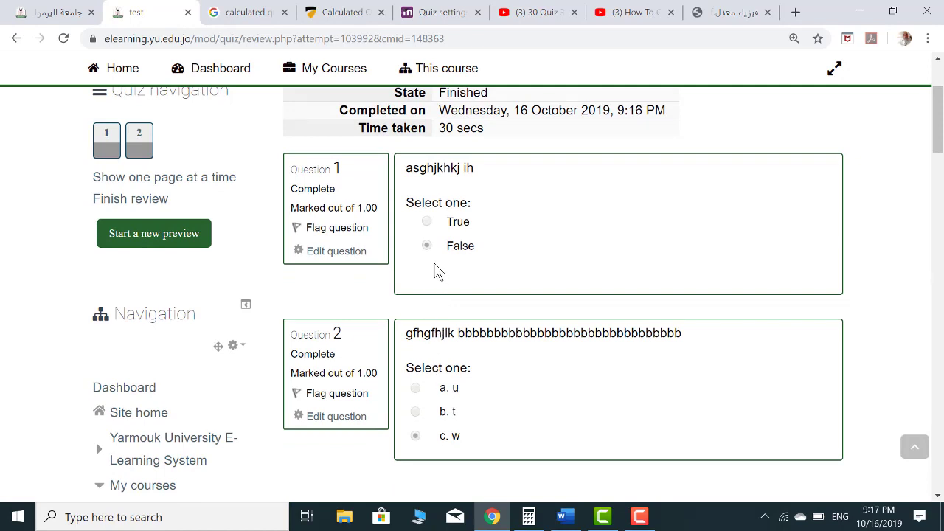
{"action": "scroll", "coordinate": [411, 364], "scroll_direction": "down", "scroll_amount": 1}
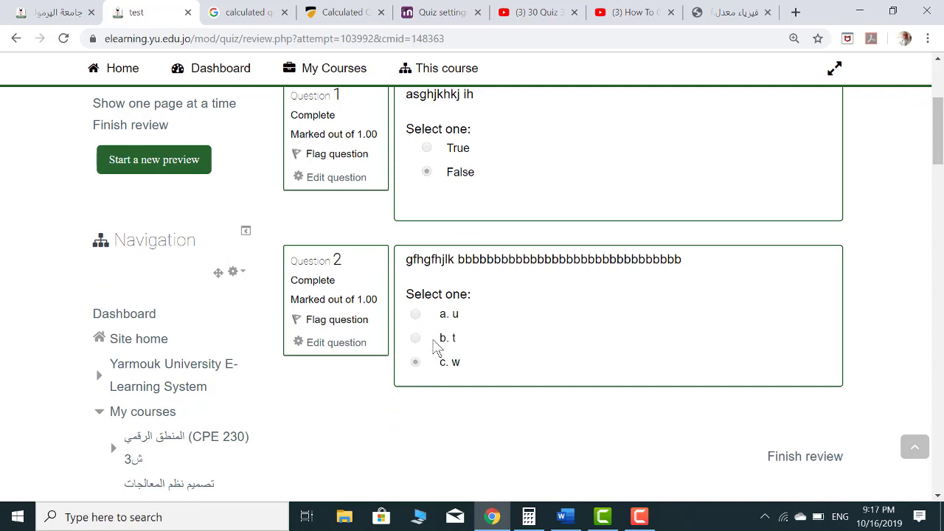
{"action": "left_click", "coordinate": [820, 453]}
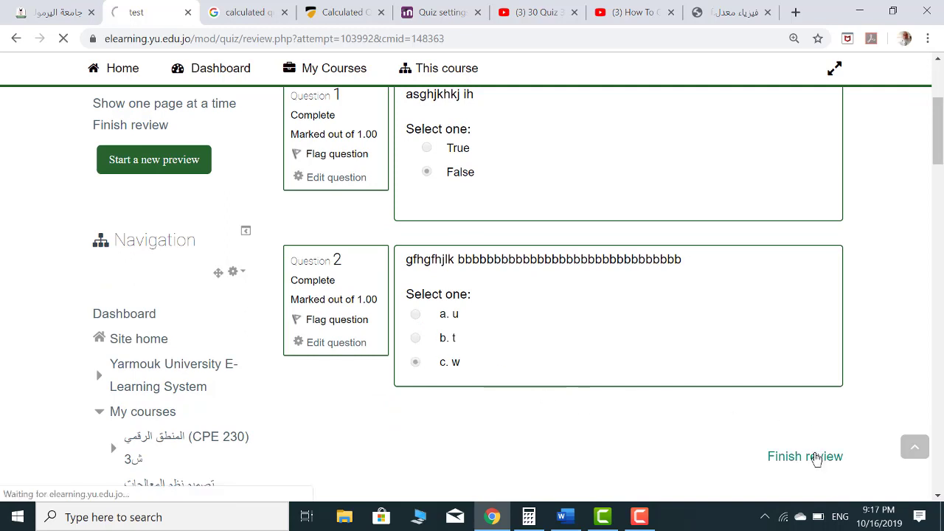